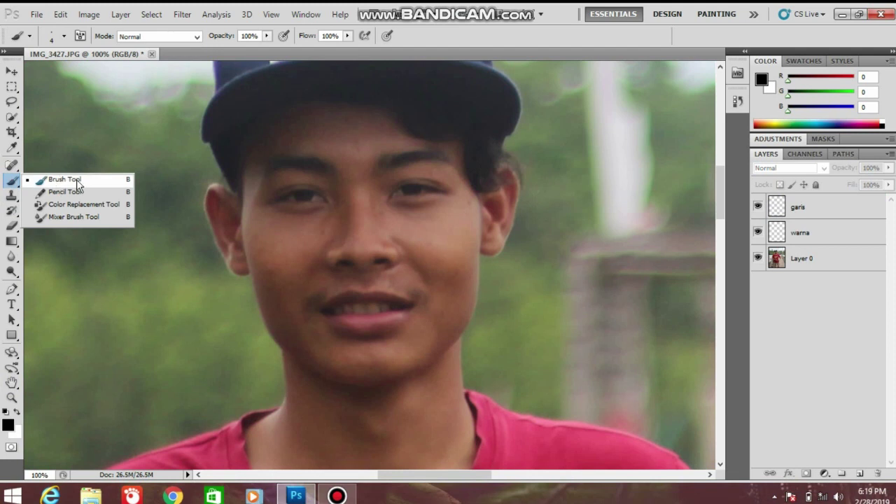
- Paint a black 4 px Brush line on the garis layer along the hairline and down the ear on the picture's right, with drips
left_click(57, 180)
key("alt")
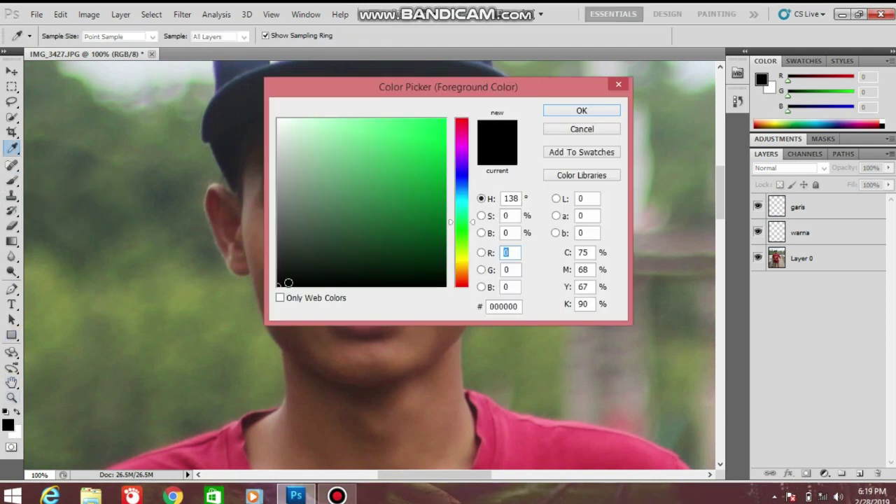
left_click(569, 110)
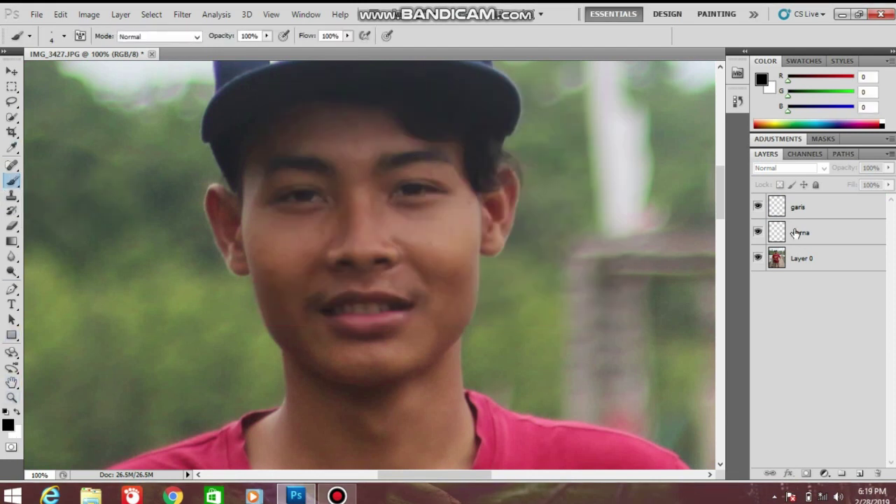
left_click(806, 203)
mouse_move(305, 105)
left_mouse_down()
mouse_move(377, 112)
mouse_move(484, 182)
mouse_move(516, 171)
left_mouse_up()
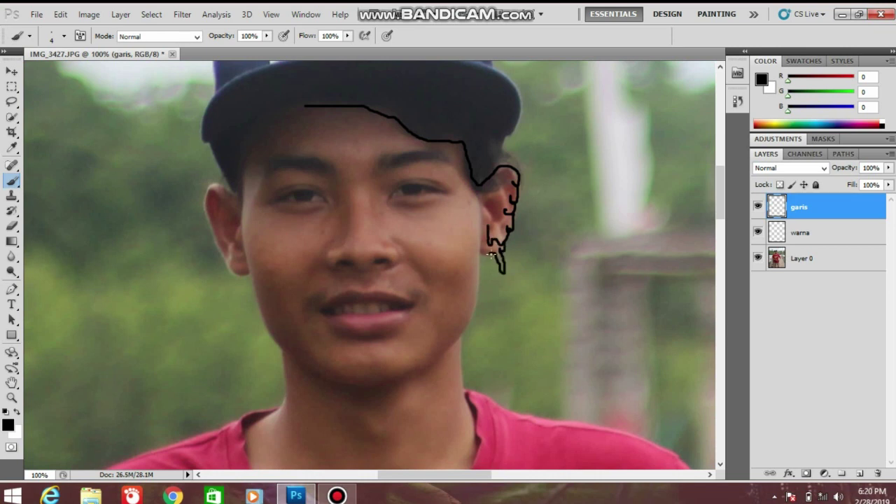
- Trace the cheek and jaw on the picture's right down past the chin with a dripping black line
key("ctrl+plus")
mouse_move(594, 247)
left_mouse_down()
mouse_move(587, 278)
mouse_move(580, 248)
mouse_move(566, 245)
left_mouse_up()
mouse_move(589, 279)
left_mouse_down()
mouse_move(587, 319)
mouse_move(570, 297)
mouse_move(587, 332)
mouse_move(578, 349)
mouse_move(590, 379)
mouse_move(586, 402)
mouse_move(575, 367)
mouse_move(571, 388)
mouse_move(549, 372)
mouse_move(549, 350)
mouse_move(561, 382)
mouse_move(543, 413)
left_mouse_up()
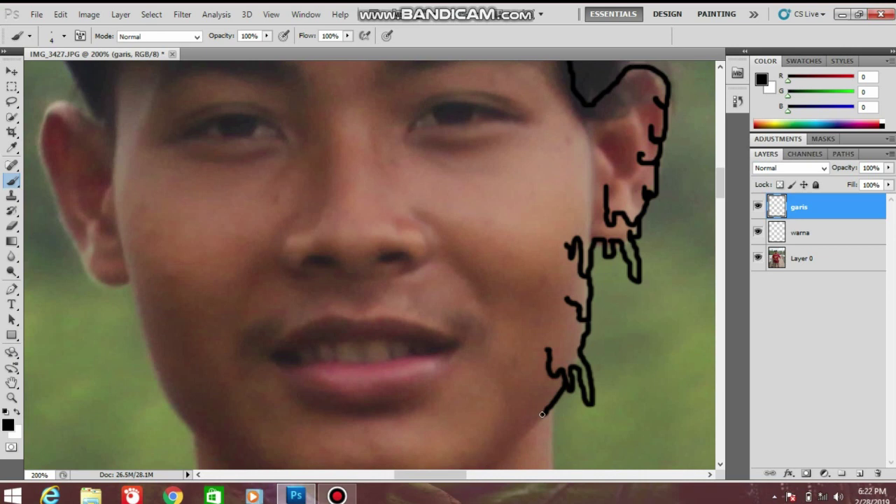
scroll(560, 406, "down", 2)
mouse_move(534, 324)
left_mouse_down()
mouse_move(526, 381)
mouse_move(512, 357)
mouse_move(510, 372)
mouse_move(487, 343)
mouse_move(485, 324)
mouse_move(488, 446)
mouse_move(484, 404)
mouse_move(437, 413)
mouse_move(446, 456)
mouse_move(452, 246)
mouse_move(429, 381)
mouse_move(427, 335)
mouse_move(416, 349)
mouse_move(408, 337)
mouse_move(346, 338)
mouse_move(336, 350)
mouse_move(324, 340)
mouse_move(327, 404)
mouse_move(314, 405)
mouse_move(309, 338)
mouse_move(269, 316)
mouse_move(279, 295)
mouse_move(273, 276)
mouse_move(256, 241)
mouse_move(220, 211)
mouse_move(218, 176)
mouse_move(235, 143)
mouse_move(233, 89)
left_mouse_up()
- Continue the black outline up the jaw, ear and temple on the picture's left, with drips at the ear and forehead
left_click(12, 383)
left_click_drag(231, 168, 289, 319)
left_click(12, 180)
mouse_move(288, 240)
left_mouse_down()
mouse_move(250, 227)
mouse_move(202, 244)
mouse_move(204, 283)
mouse_move(191, 244)
mouse_move(169, 267)
mouse_move(164, 332)
mouse_move(158, 271)
mouse_move(147, 276)
mouse_move(121, 220)
mouse_move(137, 161)
mouse_move(109, 142)
mouse_move(84, 161)
mouse_move(103, 108)
mouse_move(135, 99)
mouse_move(147, 129)
mouse_move(176, 88)
mouse_move(329, 311)
mouse_move(174, 149)
mouse_move(196, 155)
mouse_move(237, 126)
mouse_move(246, 130)
mouse_move(251, 112)
mouse_move(289, 129)
mouse_move(277, 89)
mouse_move(263, 98)
mouse_move(286, 66)
left_mouse_up()
key("space")
left_click_drag(176, 143, 283, 68)
key("ctrl+minus")
key("ctrl+minus")
key("ctrl+plus")
- Draw a jagged patch edge on the cheek at the picture's left, running down to the chin
key("space")
left_click_drag(218, 455, 203, 365)
key("ctrl+plus")
mouse_move(160, 237)
left_mouse_down()
mouse_move(181, 332)
mouse_move(209, 377)
mouse_move(301, 456)
mouse_move(332, 466)
left_mouse_up()
key("ctrl+minus")
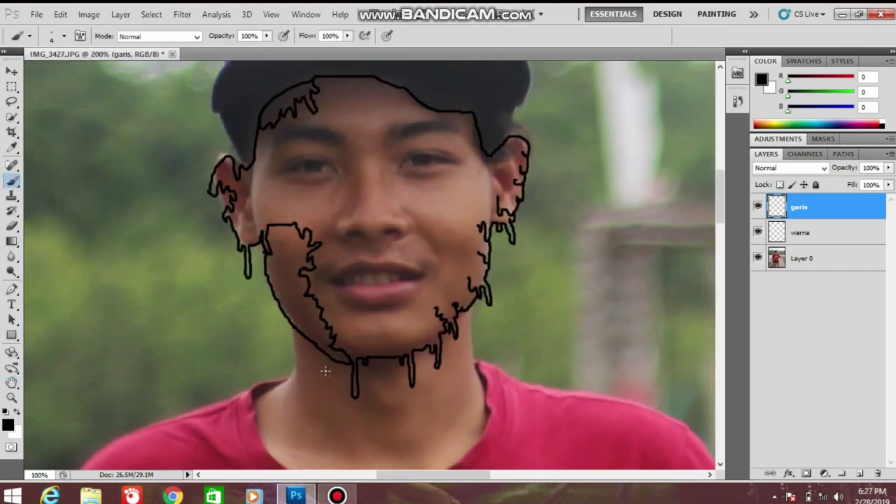
- Outline both eyebrows with closed black shapes
key("ctrl+plus")
key("space")
left_click_drag(264, 230, 281, 344)
mouse_move(196, 123)
left_mouse_down()
mouse_move(286, 108)
mouse_move(329, 126)
mouse_move(305, 139)
mouse_move(263, 125)
mouse_move(198, 124)
left_mouse_up()
mouse_move(413, 139)
left_mouse_down()
mouse_move(435, 111)
mouse_move(490, 96)
mouse_move(562, 111)
mouse_move(414, 134)
left_mouse_up()
key("e")
scroll(301, 189, "up", 3)
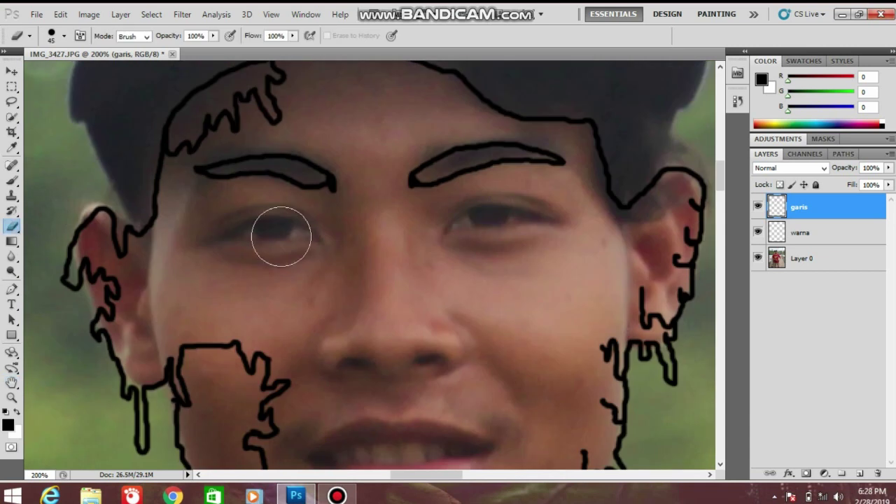
- Brush dripping lines over the forehead and eyebrow on the picture's left, and outline both eyes
key("b")
mouse_move(148, 237)
left_mouse_down()
mouse_move(160, 255)
mouse_move(168, 226)
mouse_move(209, 204)
left_mouse_up()
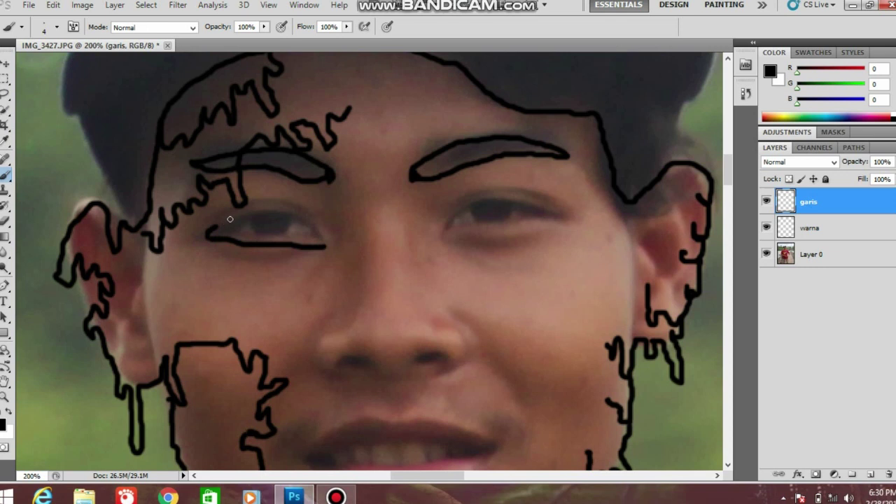
mouse_move(210, 231)
left_mouse_down()
mouse_move(279, 215)
mouse_move(332, 246)
left_mouse_up()
mouse_move(446, 229)
left_mouse_down()
mouse_move(476, 204)
mouse_move(509, 199)
mouse_move(569, 216)
mouse_move(446, 230)
left_mouse_up()
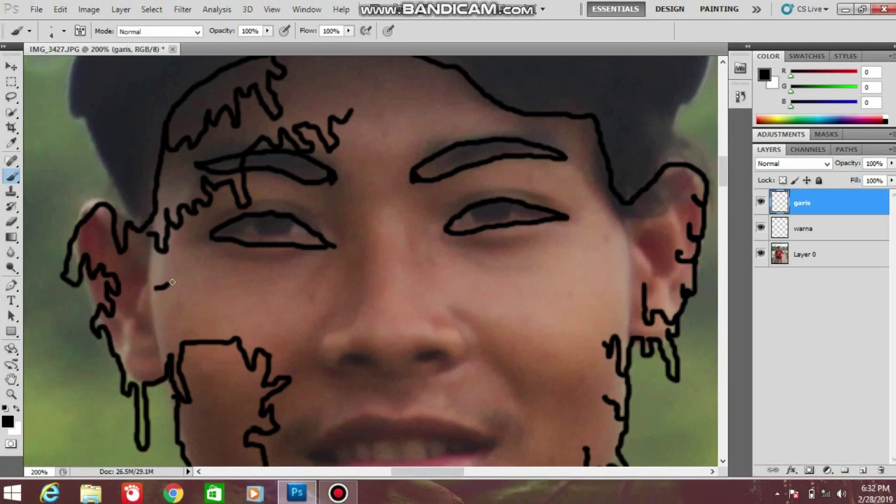
- Draw drips below the eye on the picture's left, between the eyebrows and beside the nose
left_click_drag(171, 282, 179, 322)
mouse_move(231, 308)
left_mouse_down()
mouse_move(236, 324)
mouse_move(239, 306)
left_mouse_up()
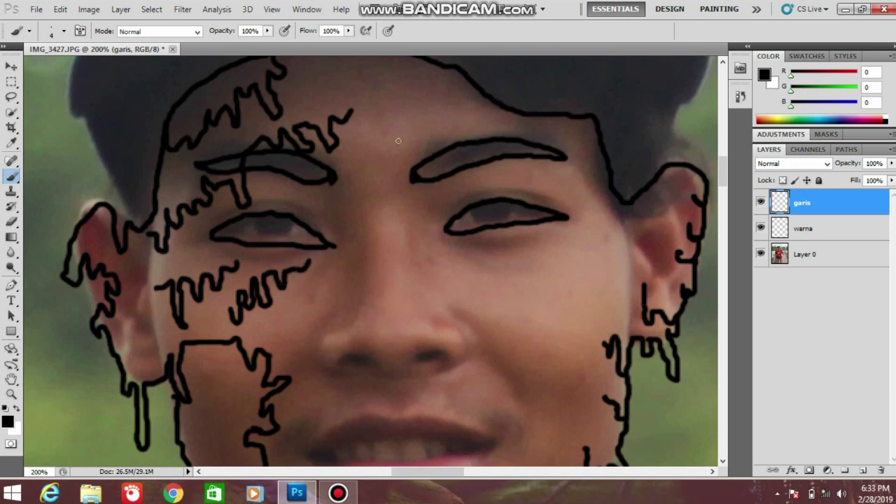
left_click_drag(362, 136, 381, 161)
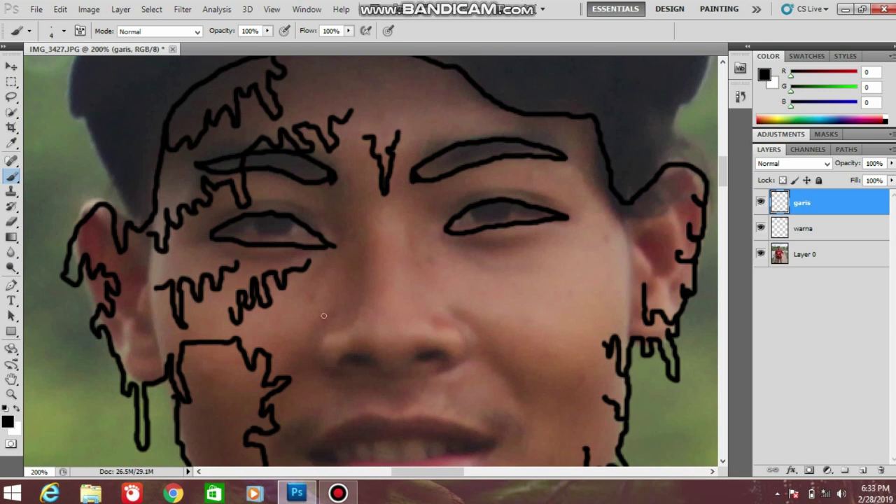
mouse_move(310, 338)
left_mouse_down()
mouse_move(319, 348)
mouse_move(328, 317)
left_mouse_up()
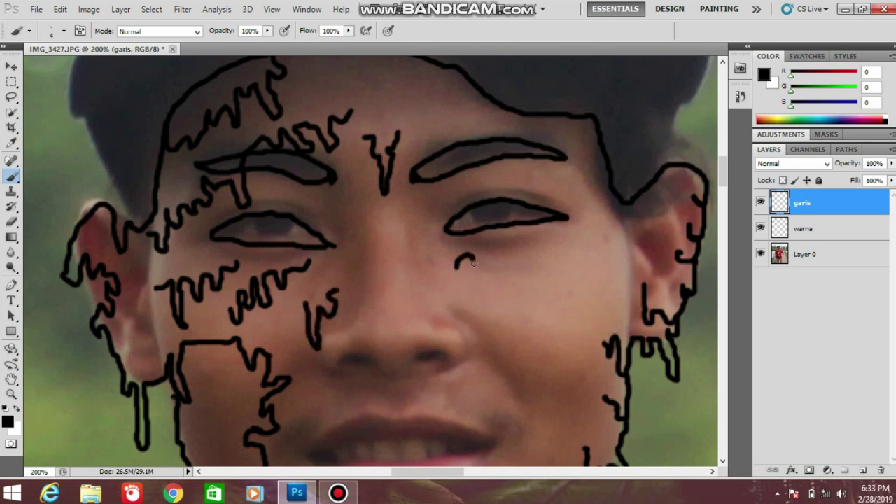
- Draw rows of drips below the eye and across the cheek on the picture's right
left_click_drag(485, 261, 499, 301)
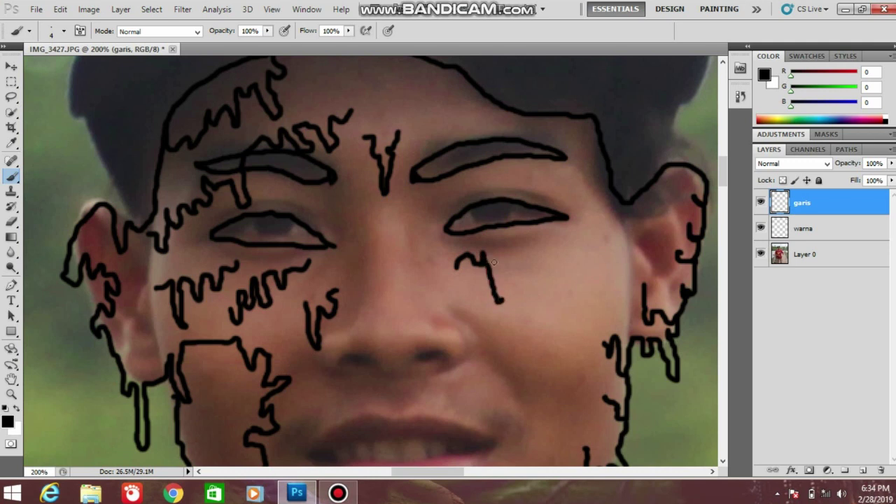
left_click_drag(496, 267, 503, 298)
mouse_move(516, 256)
left_mouse_down()
mouse_move(537, 276)
mouse_move(541, 248)
mouse_move(568, 236)
left_mouse_up()
mouse_move(538, 312)
left_mouse_down()
mouse_move(565, 292)
mouse_move(585, 328)
mouse_move(585, 290)
mouse_move(595, 302)
mouse_move(603, 264)
left_mouse_up()
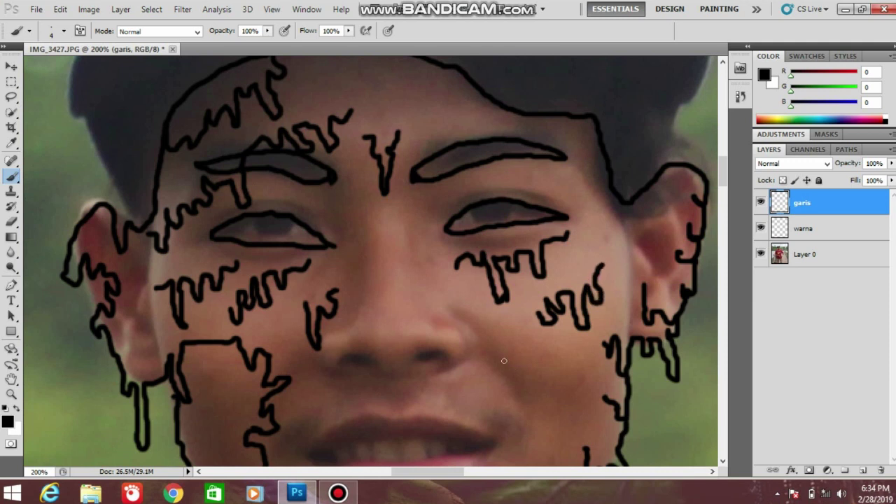
left_click_drag(516, 330, 535, 338)
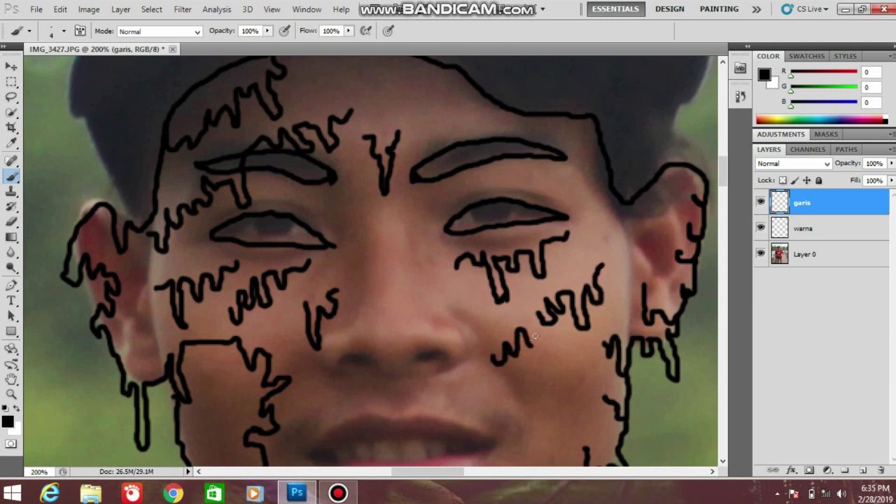
mouse_move(580, 391)
left_mouse_down()
mouse_move(553, 375)
mouse_move(542, 434)
mouse_move(540, 387)
mouse_move(505, 381)
left_mouse_up()
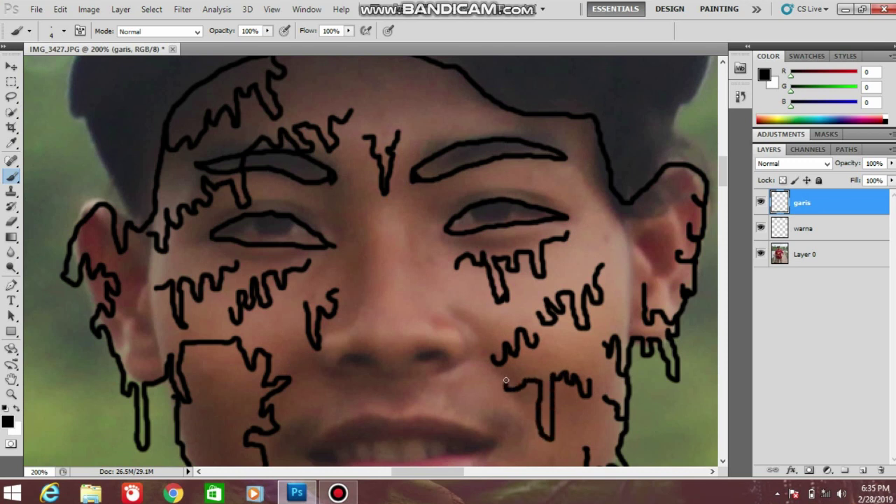
- Draw a contour from cheek to cheek over the nose and down to the jaw, and add drips along the chin
left_click_drag(284, 384, 300, 368)
mouse_move(337, 314)
left_mouse_down()
mouse_move(361, 293)
mouse_move(374, 264)
mouse_move(383, 276)
mouse_move(388, 264)
mouse_move(400, 280)
mouse_move(444, 296)
mouse_move(449, 309)
mouse_move(458, 293)
mouse_move(491, 334)
mouse_move(513, 333)
mouse_move(513, 344)
mouse_move(553, 374)
left_mouse_up()
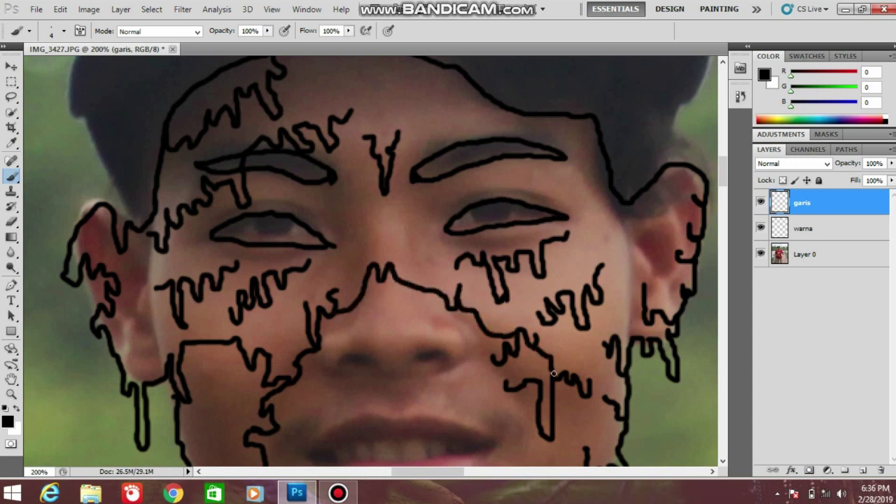
mouse_move(577, 404)
left_mouse_down()
mouse_move(604, 434)
mouse_move(612, 464)
left_mouse_up()
key("space")
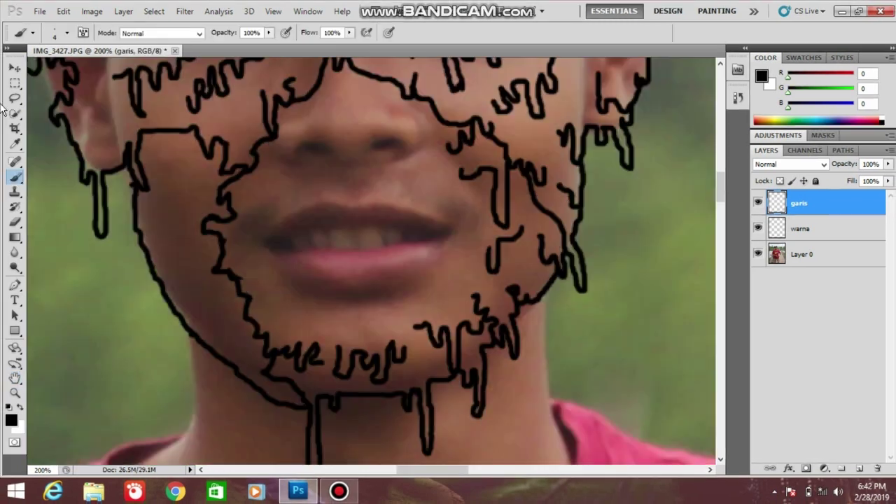
- Draw upper and lower rows of teeth over the mouth, separated by a thick black line
mouse_move(225, 239)
left_mouse_down()
mouse_move(248, 240)
mouse_move(250, 257)
mouse_move(237, 246)
mouse_move(261, 230)
mouse_move(261, 258)
left_mouse_up()
mouse_move(271, 222)
left_mouse_down()
mouse_move(279, 243)
mouse_move(267, 256)
mouse_move(279, 225)
mouse_move(296, 230)
mouse_move(292, 255)
mouse_move(301, 225)
mouse_move(311, 221)
mouse_move(307, 258)
mouse_move(322, 225)
mouse_move(333, 222)
mouse_move(331, 252)
mouse_move(317, 243)
mouse_move(351, 221)
mouse_move(349, 251)
mouse_move(355, 224)
mouse_move(369, 223)
mouse_move(356, 250)
mouse_move(372, 215)
mouse_move(386, 234)
mouse_move(358, 252)
mouse_move(396, 214)
mouse_move(401, 239)
mouse_move(399, 219)
mouse_move(420, 240)
mouse_move(399, 254)
mouse_move(437, 214)
mouse_move(426, 253)
mouse_move(450, 219)
mouse_move(443, 251)
mouse_move(456, 219)
mouse_move(462, 250)
mouse_move(471, 220)
mouse_move(455, 257)
left_mouse_up()
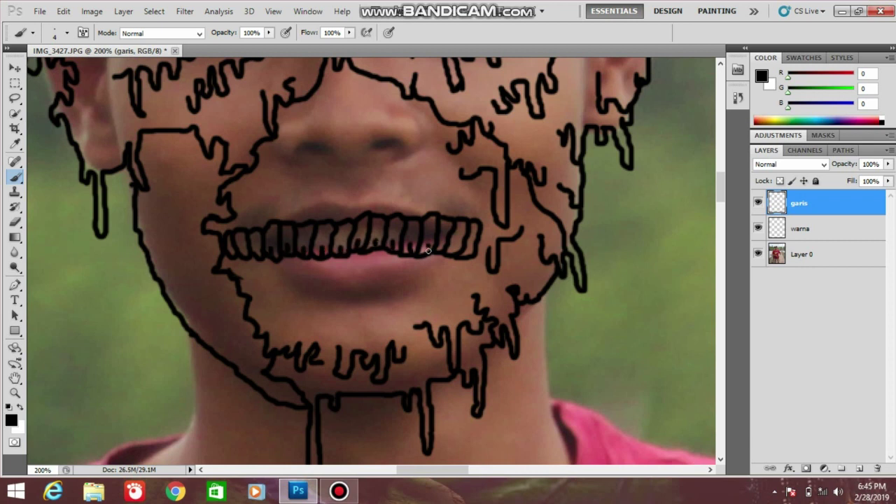
mouse_move(474, 267)
left_mouse_down()
mouse_move(450, 282)
mouse_move(450, 263)
mouse_move(447, 286)
mouse_move(439, 284)
mouse_move(446, 261)
mouse_move(433, 284)
mouse_move(420, 282)
mouse_move(421, 262)
mouse_move(409, 283)
mouse_move(403, 268)
mouse_move(418, 263)
mouse_move(396, 286)
mouse_move(389, 272)
mouse_move(402, 265)
mouse_move(381, 291)
mouse_move(375, 261)
mouse_move(357, 289)
mouse_move(356, 263)
mouse_move(358, 288)
mouse_move(340, 289)
mouse_move(338, 268)
mouse_move(325, 289)
mouse_move(326, 267)
mouse_move(327, 285)
mouse_move(307, 279)
mouse_move(325, 265)
mouse_move(300, 293)
mouse_move(294, 270)
mouse_move(283, 289)
mouse_move(286, 266)
mouse_move(281, 289)
mouse_move(265, 271)
mouse_move(258, 288)
mouse_move(271, 267)
mouse_move(242, 276)
mouse_move(234, 260)
mouse_move(456, 262)
mouse_move(275, 267)
mouse_move(374, 258)
left_mouse_up()
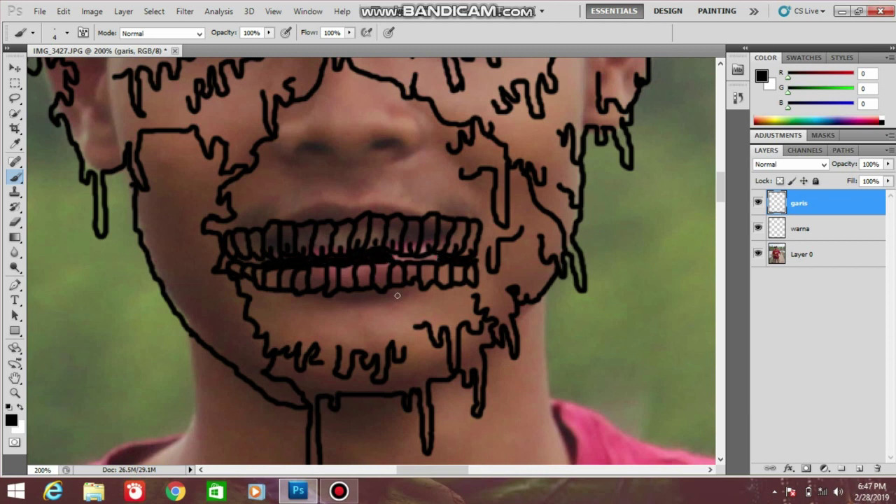
left_click_drag(446, 261, 429, 258)
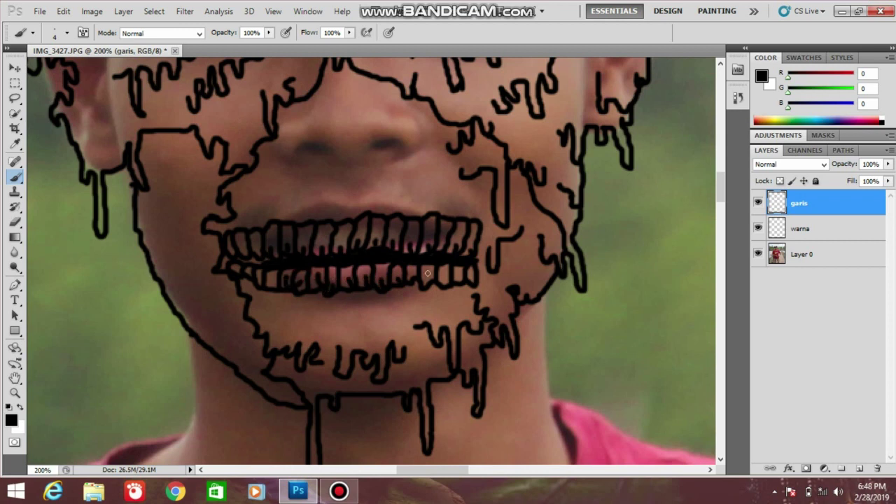
left_click_drag(467, 272, 465, 282)
- Draw slanted skull-like nostril openings with short curves beside them on the nose, undoing faulty strokes
mouse_move(335, 91)
left_mouse_down()
mouse_move(314, 137)
mouse_move(337, 91)
mouse_move(354, 130)
mouse_move(378, 131)
mouse_move(351, 89)
mouse_move(357, 117)
mouse_move(380, 128)
mouse_move(350, 95)
left_mouse_up()
key("ctrl+z")
mouse_move(382, 144)
left_mouse_down()
mouse_move(354, 150)
mouse_move(370, 146)
left_mouse_up()
key("ctrl+z")
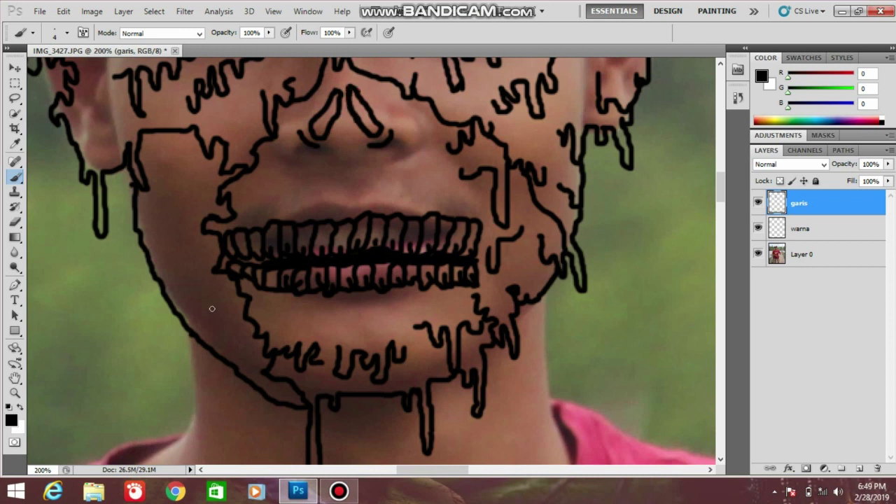
- Draw a contour line above the upper teeth joining the cheek outlines on both sides of the mouth
key("ctrl+minus")
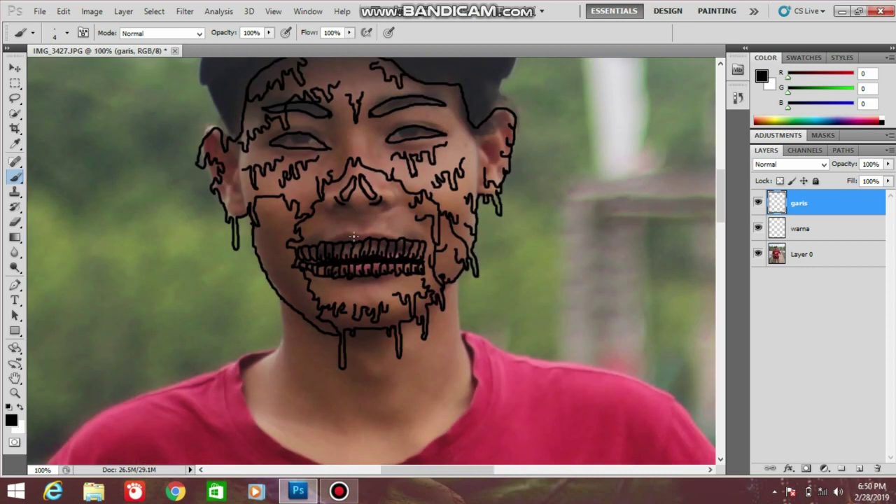
key("ctrl+plus")
mouse_move(272, 223)
left_mouse_down()
mouse_move(421, 205)
mouse_move(230, 219)
left_mouse_up()
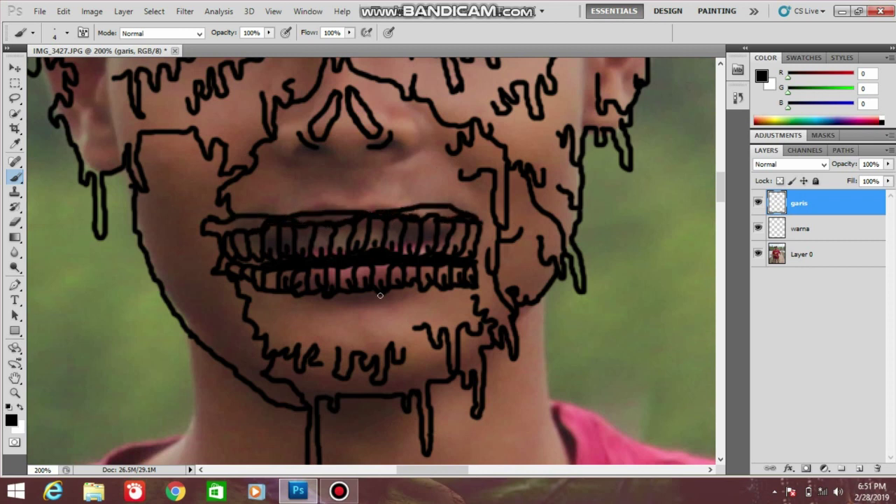
- Trace both sides of the neck in black and add dripping lines below the jaw
key("space")
left_click_drag(560, 319, 560, 125)
mouse_move(545, 98)
left_mouse_down()
mouse_move(533, 135)
mouse_move(536, 176)
mouse_move(505, 192)
left_mouse_up()
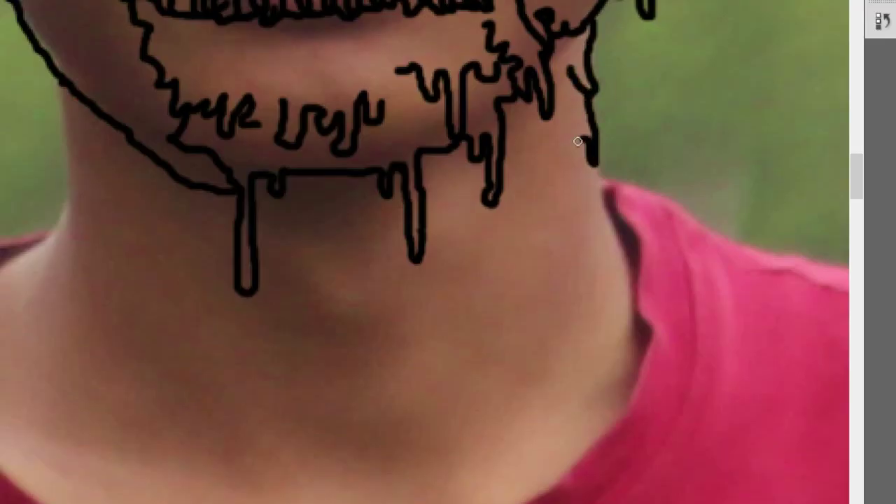
mouse_move(533, 162)
left_mouse_down()
mouse_move(606, 222)
mouse_move(597, 307)
mouse_move(532, 256)
mouse_move(500, 250)
left_mouse_up()
mouse_move(502, 301)
left_mouse_down()
mouse_move(480, 317)
mouse_move(441, 320)
mouse_move(392, 294)
mouse_move(303, 331)
mouse_move(280, 308)
mouse_move(251, 318)
left_mouse_up()
mouse_move(208, 298)
left_mouse_down()
mouse_move(184, 266)
mouse_move(148, 280)
mouse_move(143, 256)
mouse_move(105, 282)
mouse_move(101, 208)
mouse_move(77, 148)
left_mouse_up()
mouse_move(62, 84)
left_mouse_down()
mouse_move(61, 175)
mouse_move(0, 260)
mouse_move(44, 298)
left_mouse_up()
- Cover the neck and upper chest with rows of dripping lines, undoing the strokes that go wrong
mouse_move(2, 409)
left_mouse_down()
mouse_move(24, 378)
mouse_move(46, 379)
mouse_move(88, 341)
left_mouse_up()
mouse_move(1, 462)
left_mouse_down()
mouse_move(31, 488)
mouse_move(91, 424)
mouse_move(80, 432)
mouse_move(104, 459)
mouse_move(124, 440)
mouse_move(156, 434)
mouse_move(189, 371)
left_mouse_up()
left_click_drag(441, 365, 410, 291)
mouse_move(1, 418)
left_mouse_down()
mouse_move(39, 452)
mouse_move(150, 457)
mouse_move(196, 415)
mouse_move(210, 480)
mouse_move(219, 390)
left_mouse_up()
left_click_drag(154, 305, 251, 305)
mouse_move(222, 410)
left_mouse_down()
mouse_move(262, 490)
mouse_move(319, 394)
mouse_move(389, 343)
left_mouse_up()
key("ctrl+z")
mouse_move(223, 394)
left_mouse_down()
mouse_move(234, 404)
mouse_move(306, 381)
mouse_move(352, 406)
mouse_move(383, 371)
mouse_move(537, 332)
mouse_move(584, 432)
mouse_move(556, 472)
left_mouse_up()
key("ctrl+z")
mouse_move(584, 329)
left_mouse_down()
mouse_move(575, 384)
mouse_move(516, 424)
mouse_move(536, 500)
mouse_move(510, 387)
mouse_move(427, 287)
mouse_move(386, 280)
left_mouse_up()
- Trace the shirt collar with a black outline that drips down onto the red shirt
left_click_drag(566, 67, 544, 172)
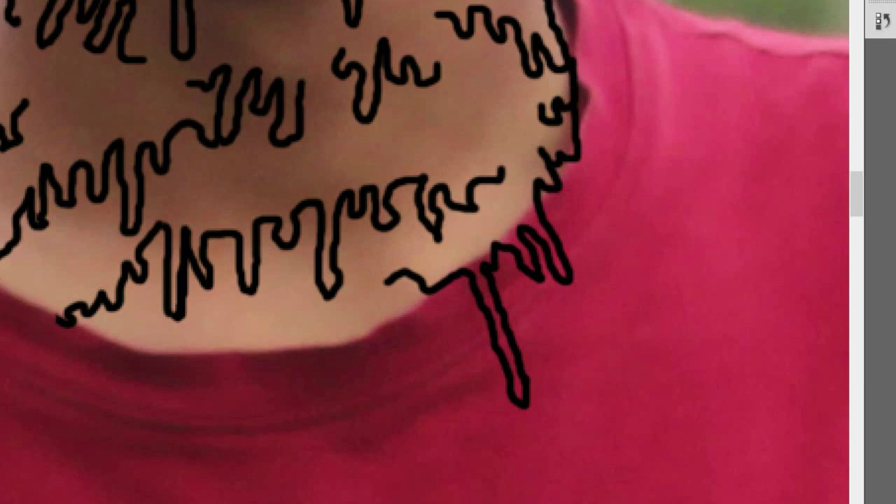
mouse_move(388, 309)
left_mouse_down()
mouse_move(338, 467)
mouse_move(345, 370)
mouse_move(303, 390)
mouse_move(263, 445)
mouse_move(258, 362)
mouse_move(278, 344)
mouse_move(275, 382)
left_mouse_up()
key("ctrl+minus")
mouse_move(233, 314)
left_mouse_down()
mouse_move(192, 366)
mouse_move(179, 338)
mouse_move(184, 310)
mouse_move(166, 336)
mouse_move(169, 281)
mouse_move(152, 277)
mouse_move(136, 347)
left_mouse_up()
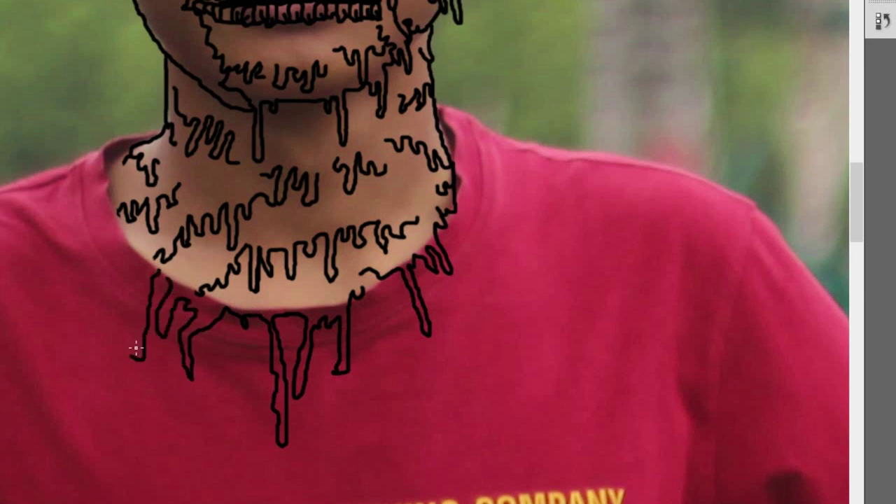
mouse_move(133, 271)
left_mouse_down()
mouse_move(101, 182)
mouse_move(82, 239)
mouse_move(96, 158)
mouse_move(143, 134)
left_mouse_up()
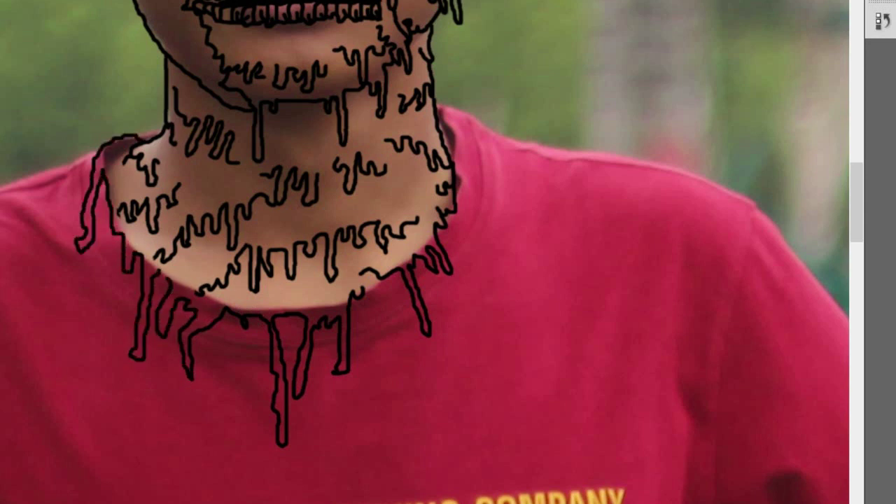
- Touch up the line art with short Brush strokes and Eraser corrections
mouse_move(190, 229)
left_mouse_down()
mouse_move(196, 234)
mouse_move(163, 256)
left_mouse_up()
key("b")
mouse_move(229, 271)
left_mouse_down()
mouse_move(203, 268)
mouse_move(173, 220)
left_mouse_up()
key("ctrl+minus")
key("ctrl+minus")
key("ctrl+plus")
key("ctrl+plus")
key("e")
mouse_move(180, 315)
left_mouse_down()
mouse_move(204, 337)
mouse_move(170, 299)
mouse_move(210, 365)
mouse_move(204, 313)
mouse_move(189, 306)
mouse_move(178, 314)
mouse_move(163, 383)
mouse_move(165, 314)
left_mouse_up()
left_click_drag(166, 315, 166, 291)
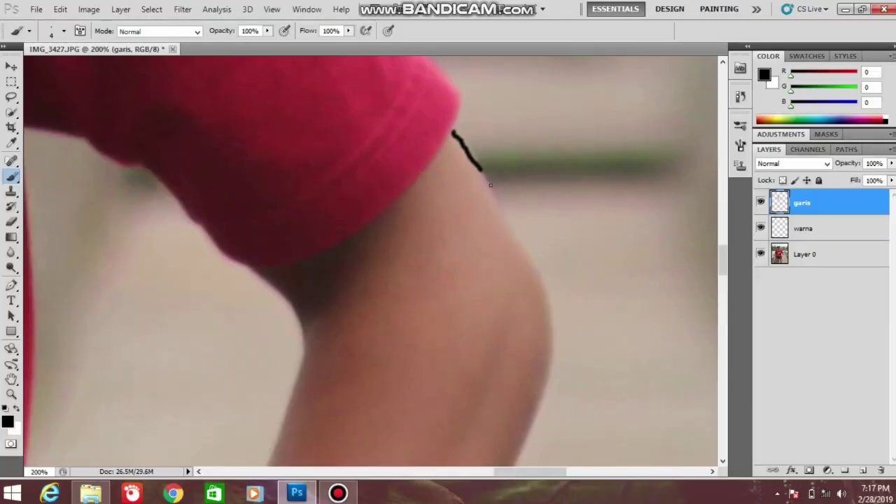
- Outline the bare arm below the sleeve in black, adding drips along its edges
mouse_move(452, 133)
left_mouse_down()
mouse_move(484, 202)
mouse_move(380, 215)
left_mouse_up()
mouse_move(501, 218)
left_mouse_down()
mouse_move(542, 284)
mouse_move(494, 253)
mouse_move(497, 315)
mouse_move(481, 325)
mouse_move(460, 313)
left_mouse_up()
mouse_move(546, 289)
left_mouse_down()
mouse_move(549, 340)
mouse_move(524, 314)
left_mouse_up()
mouse_move(548, 350)
left_mouse_down()
mouse_move(538, 385)
mouse_move(505, 392)
mouse_move(471, 364)
mouse_move(471, 274)
left_mouse_up()
mouse_move(253, 182)
left_mouse_down()
mouse_move(284, 205)
mouse_move(329, 161)
left_mouse_up()
left_click_drag(255, 183, 308, 173)
left_click_drag(329, 161, 375, 129)
left_click_drag(426, 77, 380, 123)
- Draw groups of dripping lines across the skin of the arm around the elbow
mouse_move(363, 155)
left_mouse_down()
mouse_move(345, 228)
mouse_move(305, 277)
mouse_move(300, 328)
mouse_move(335, 297)
mouse_move(354, 324)
mouse_move(402, 246)
left_mouse_up()
mouse_move(443, 194)
left_mouse_down()
mouse_move(416, 220)
mouse_move(390, 203)
left_mouse_up()
left_click_drag(424, 276, 395, 177)
mouse_move(490, 253)
left_mouse_down()
mouse_move(438, 271)
mouse_move(403, 269)
mouse_move(368, 223)
mouse_move(360, 238)
left_mouse_up()
mouse_move(489, 268)
left_mouse_down()
mouse_move(457, 339)
mouse_move(435, 318)
left_mouse_up()
left_click_drag(447, 368, 428, 425)
- Close the arm outline with a curved line across the forearm and hang drips from it
key("space")
mouse_move(415, 387)
left_mouse_down()
mouse_move(460, 259)
mouse_move(462, 268)
mouse_move(266, 203)
left_mouse_up()
mouse_move(304, 120)
left_mouse_down()
mouse_move(273, 184)
mouse_move(298, 164)
mouse_move(309, 182)
mouse_move(333, 154)
mouse_move(339, 183)
mouse_move(385, 168)
left_mouse_up()
left_click_drag(273, 181, 265, 204)
left_click_drag(317, 214, 301, 279)
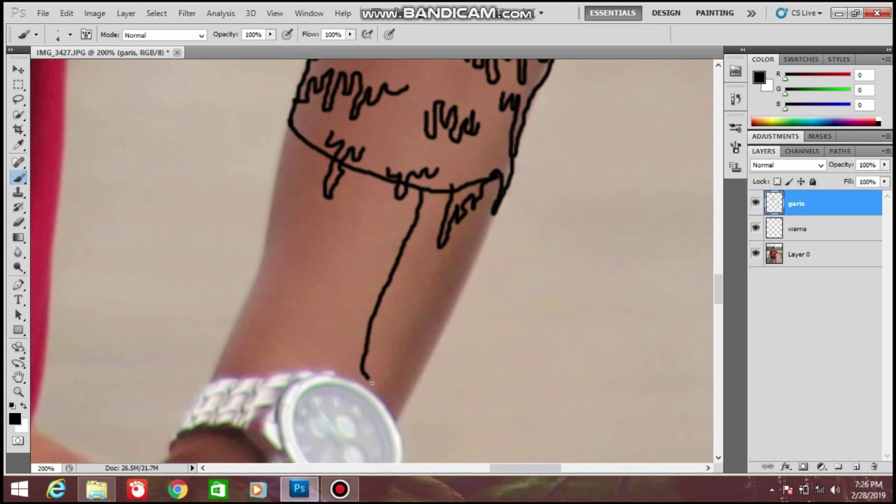
- Outline two long bones running from the curved forearm line down to the watch, erasing overlapping lines
left_click_drag(420, 319, 458, 239)
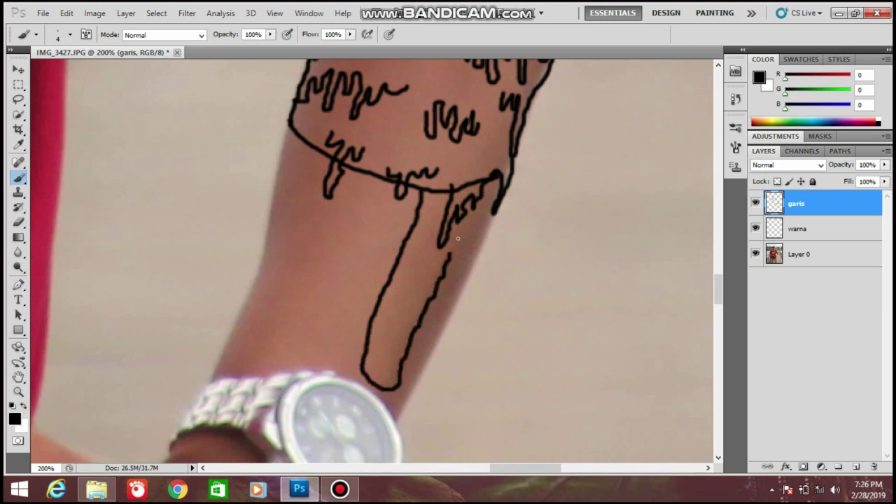
key("e")
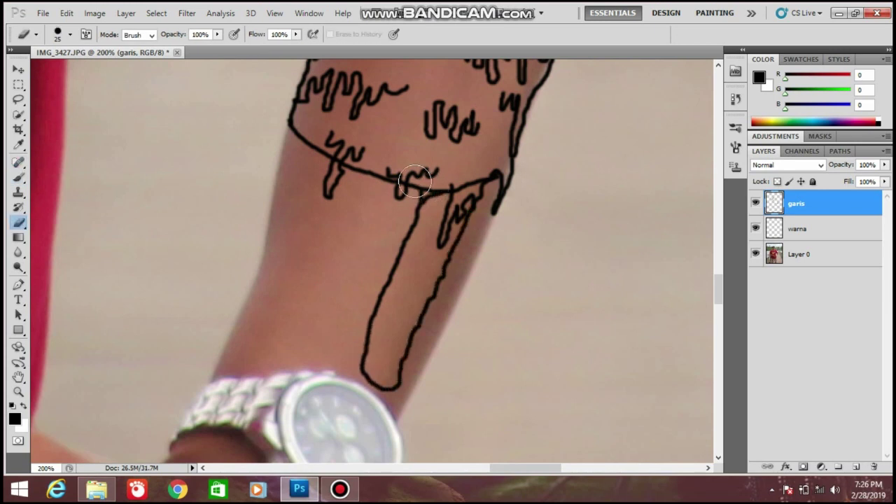
key("b")
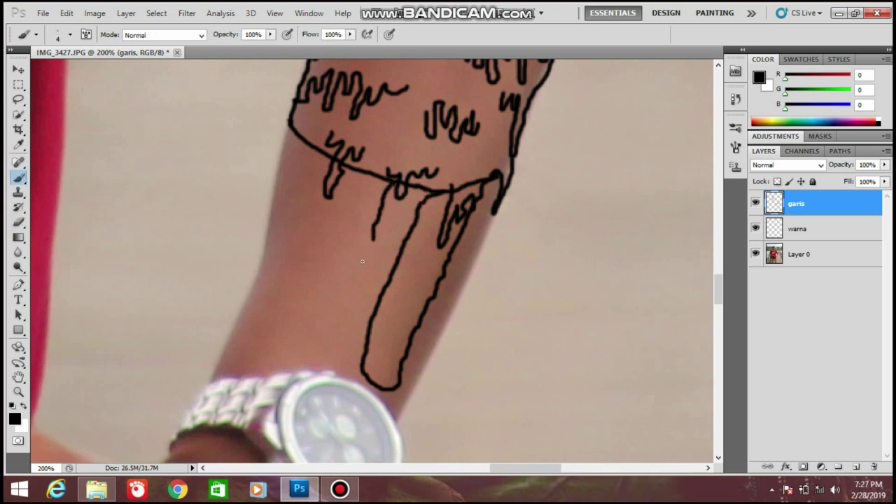
left_click_drag(363, 261, 344, 340)
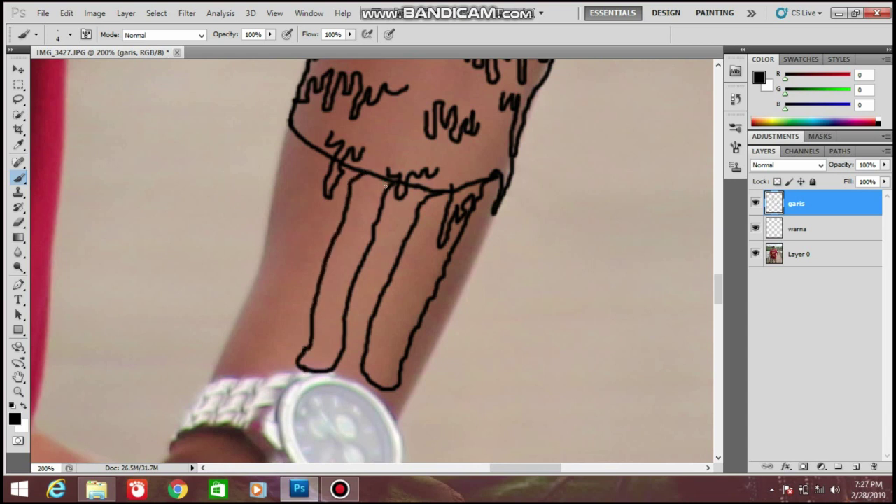
left_click(19, 212)
key("b")
- Outline the remaining skin at the wrist around the bone ends and along the watch's upper edge
mouse_move(313, 341)
left_mouse_down()
mouse_move(244, 348)
mouse_move(216, 363)
left_mouse_up()
key("space")
left_click_drag(426, 371, 447, 278)
key("ctrl+minus")
key("ctrl+minus")
left_click(376, 280, "ctrl")
left_click(377, 280, "ctrl")
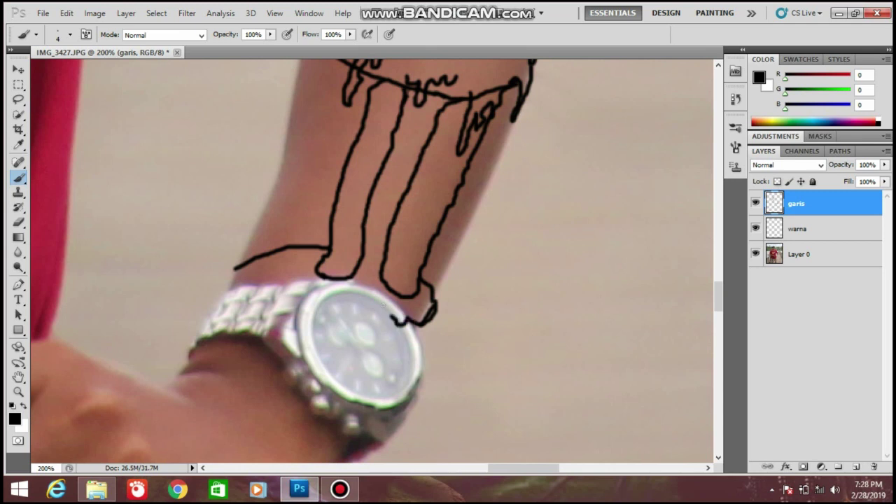
left_click_drag(393, 317, 280, 295)
- Trace the watch's case, dial ring, three small dials and strap with black lines
mouse_move(420, 350)
left_mouse_down()
mouse_move(339, 403)
mouse_move(299, 297)
left_mouse_up()
left_click_drag(369, 322, 371, 343)
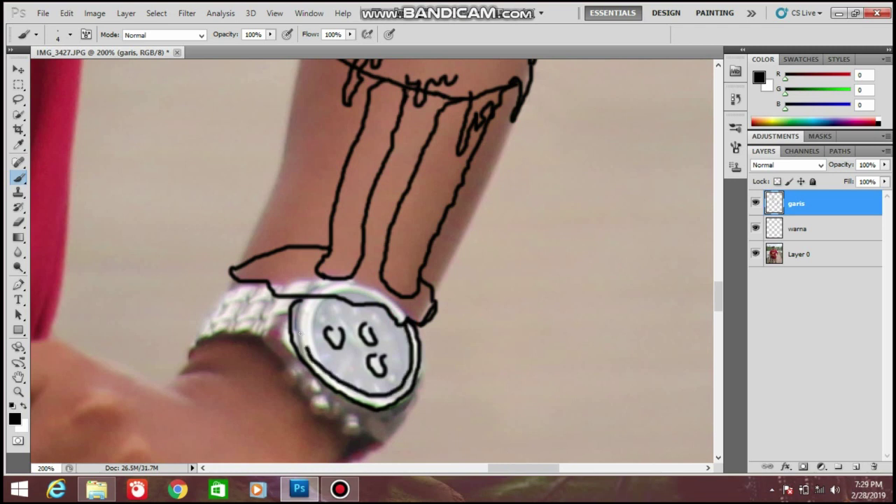
left_click_drag(293, 347, 246, 332)
mouse_move(252, 288)
left_mouse_down()
mouse_move(232, 318)
mouse_move(227, 304)
mouse_move(219, 308)
mouse_move(222, 324)
mouse_move(251, 300)
left_mouse_up()
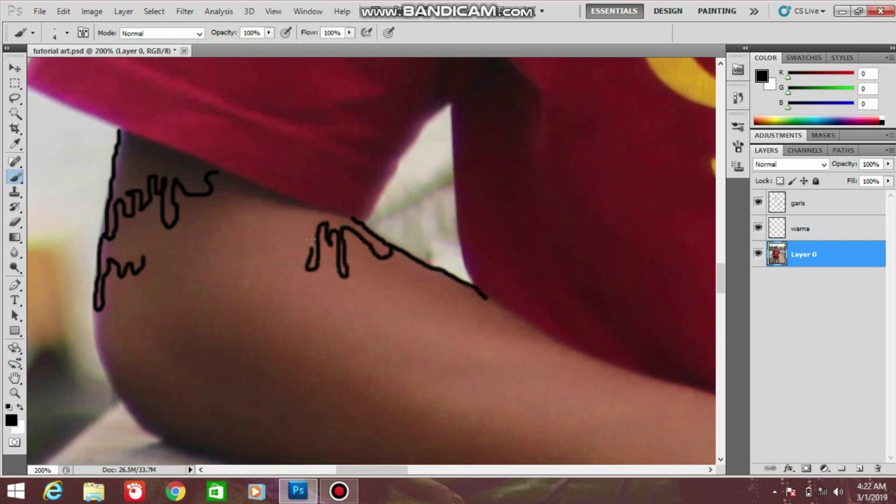
- Draw black dripping lines over the other arm's elbow and crossing bandage bands around the forearm and wrist
left_click_drag(230, 229, 201, 244)
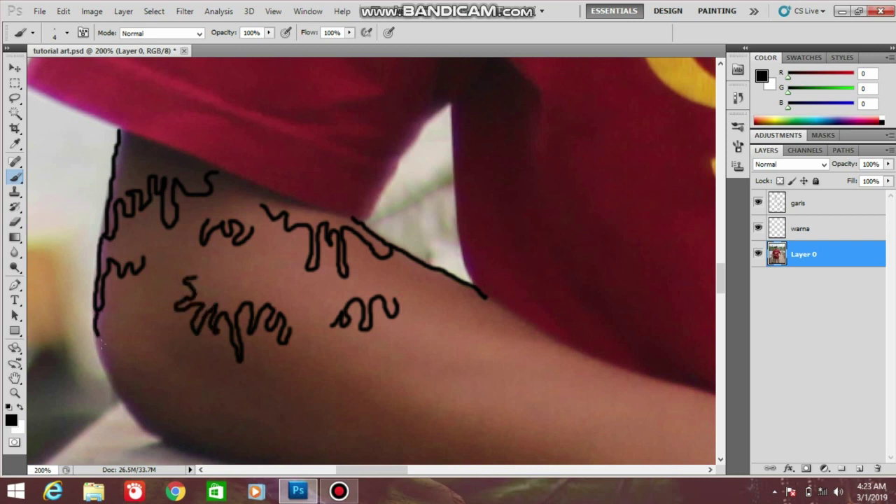
key("space")
left_click_drag(271, 256, 246, 205)
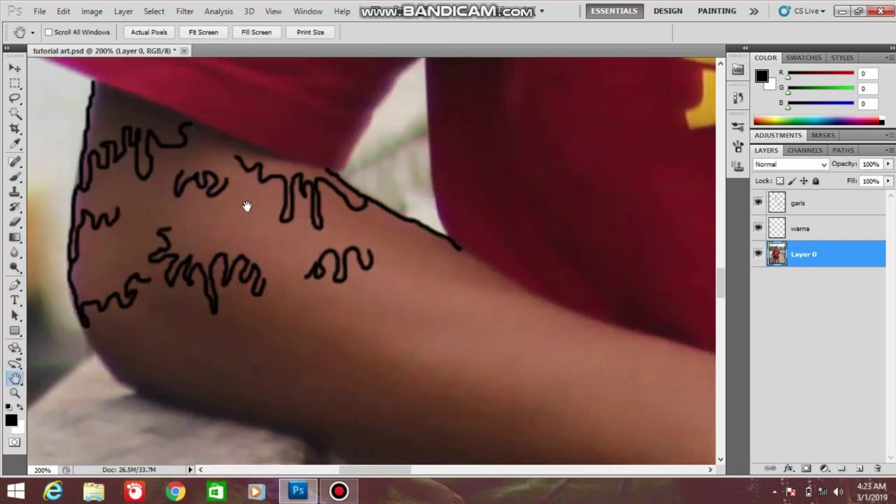
key("ctrl+minus")
key("b")
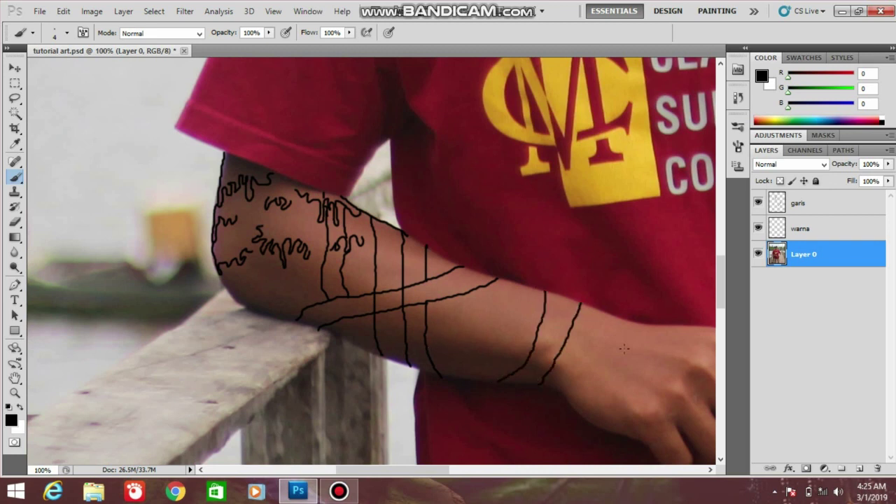
key("ctrl+0")
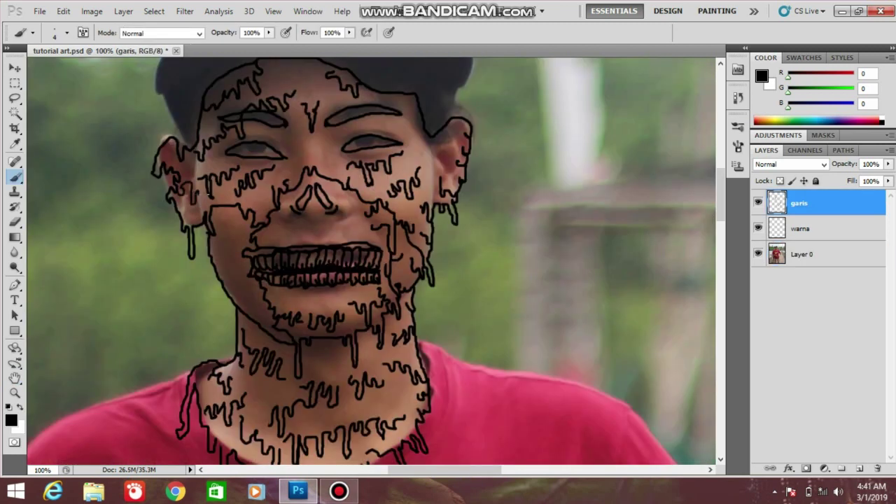
- Set the foreground colour to blue (RGB 15, 129, 182) and choose a soft round brush, undoing the test stroke
left_click(10, 418)
left_click(460, 196)
left_click_drag(431, 171, 470, 190)
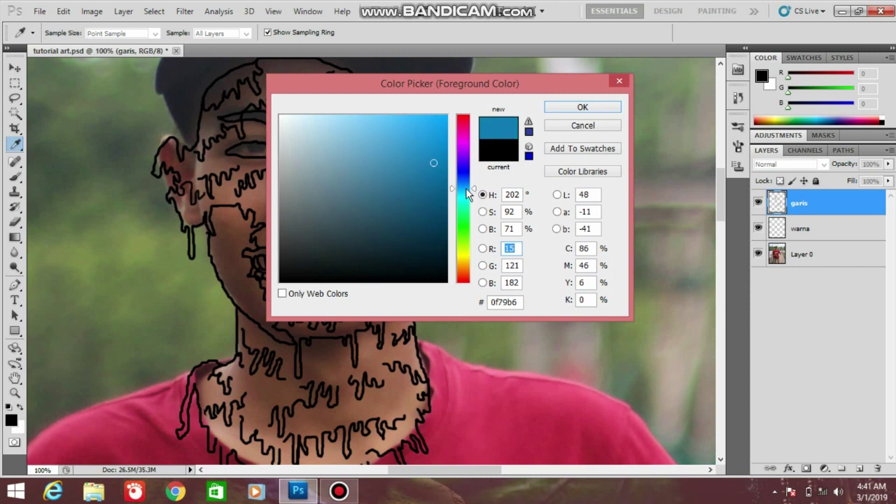
key("Return")
key("ctrl+plus")
left_click_drag(181, 167, 294, 368)
left_click(67, 33)
left_click(25, 111)
left_click_drag(308, 199, 309, 211)
key("ctrl+z")
- Paint the forehead, upper cheeks and nose area blue on the warna layer, enlarging the brush to 50 px
left_click(801, 229)
mouse_move(252, 140)
left_mouse_down()
mouse_move(238, 210)
mouse_move(203, 126)
mouse_move(168, 280)
mouse_move(329, 181)
mouse_move(392, 122)
mouse_move(280, 84)
mouse_move(168, 203)
mouse_move(116, 287)
left_mouse_up()
mouse_move(147, 209)
left_mouse_down()
mouse_move(98, 266)
mouse_move(175, 126)
mouse_move(266, 73)
mouse_move(164, 123)
mouse_move(427, 136)
mouse_move(486, 297)
left_mouse_up()
key("bracketright")
key("bracketright")
key("bracketright")
mouse_move(326, 235)
left_mouse_down()
mouse_move(407, 256)
mouse_move(354, 205)
mouse_move(294, 222)
mouse_move(379, 147)
mouse_move(473, 348)
mouse_move(406, 366)
mouse_move(298, 335)
mouse_move(504, 221)
left_mouse_up()
key("ctrl+minus")
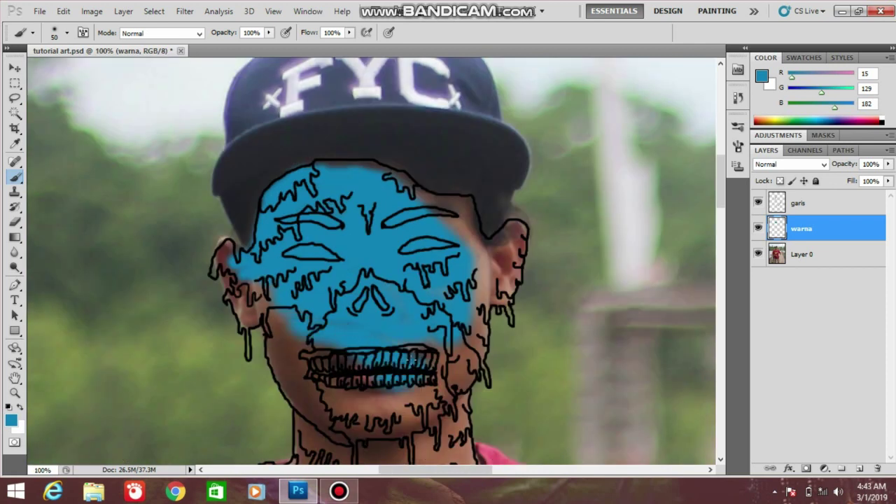
- Undo the last blue stroke and paint the ears, remaining cheeks and side of the neck blue
key("ctrl+z")
mouse_move(459, 282)
left_mouse_down()
mouse_move(448, 361)
mouse_move(458, 377)
mouse_move(496, 282)
mouse_move(511, 270)
mouse_move(500, 245)
mouse_move(458, 215)
mouse_move(486, 245)
mouse_move(416, 202)
mouse_move(468, 204)
mouse_move(311, 192)
mouse_move(236, 287)
mouse_move(221, 255)
left_mouse_up()
mouse_move(276, 305)
left_mouse_down()
mouse_move(287, 350)
mouse_move(413, 347)
left_mouse_up()
key("space")
mouse_move(506, 312)
left_mouse_down()
mouse_move(532, 238)
mouse_move(539, 170)
left_mouse_up()
left_click_drag(449, 348, 483, 301)
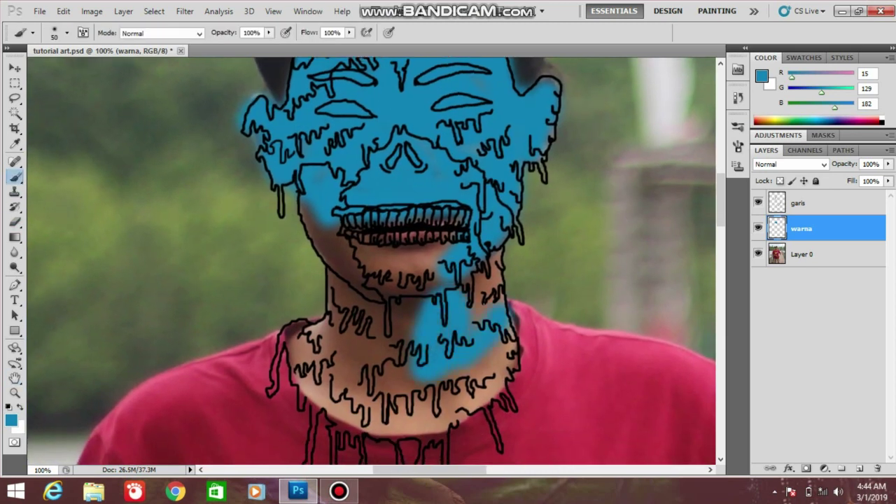
- Enlarge the brush to 80 px and fill the rest of the neck and its drips with blue
left_click(32, 33)
left_click(77, 59)
mouse_move(392, 354)
left_mouse_down()
mouse_move(364, 322)
mouse_move(399, 341)
mouse_move(340, 308)
mouse_move(399, 382)
mouse_move(417, 304)
mouse_move(490, 371)
mouse_move(350, 416)
mouse_move(297, 329)
left_mouse_up()
key("ctrl+minus")
key("ctrl+plus")
left_click_drag(336, 276, 345, 287)
key("ctrl+plus")
left_click_drag(513, 246, 446, 96)
left_click_drag(438, 178, 315, 162)
left_click_drag(536, 324, 464, 220)
key("ctrl+plus")
key("ctrl+plus")
key("ctrl+plus")
key("ctrl+plus")
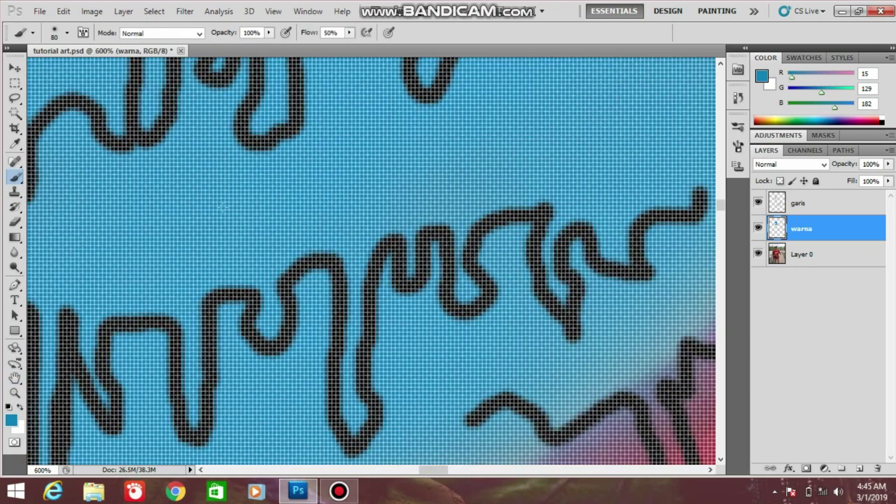
key("ctrl+minus")
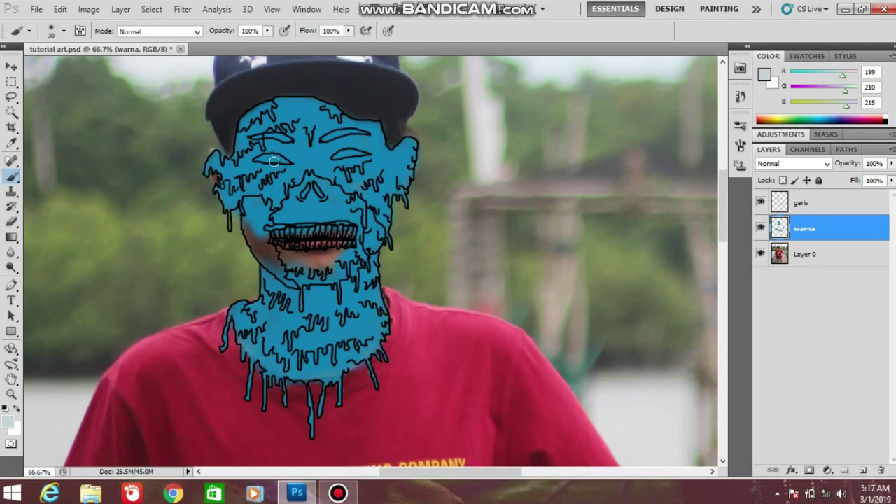
- Fill both eyes with light grey (RGB 199, 210, 215) and shade them with a darker grey (RGB 174, 178, 180)
left_click(346, 330, "ctrl")
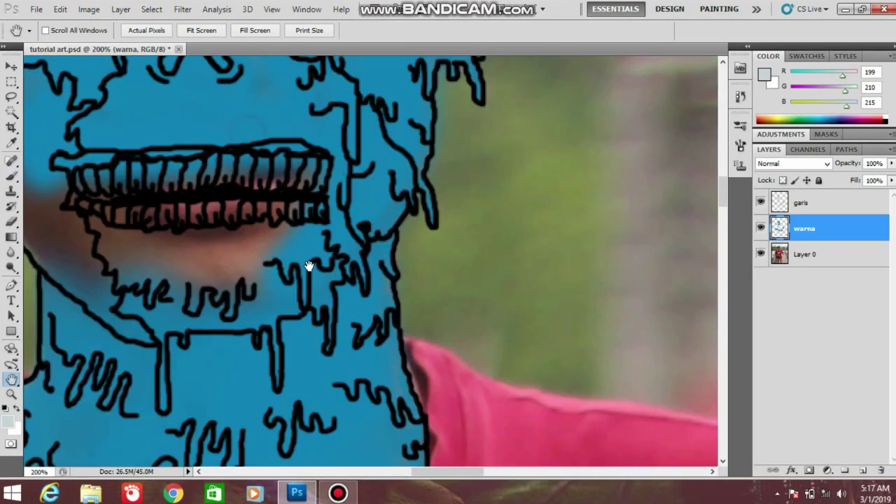
scroll(423, 209, "up", 3)
key("[")
mouse_move(423, 208)
left_mouse_down()
mouse_move(462, 210)
mouse_move(399, 217)
left_mouse_up()
mouse_move(188, 223)
left_mouse_down()
mouse_move(231, 229)
mouse_move(159, 226)
mouse_move(198, 239)
mouse_move(184, 219)
mouse_move(231, 234)
left_mouse_up()
left_click(9, 421)
left_click(284, 164)
left_click(585, 105)
mouse_move(399, 217)
left_mouse_down()
mouse_move(450, 213)
mouse_move(392, 219)
left_mouse_up()
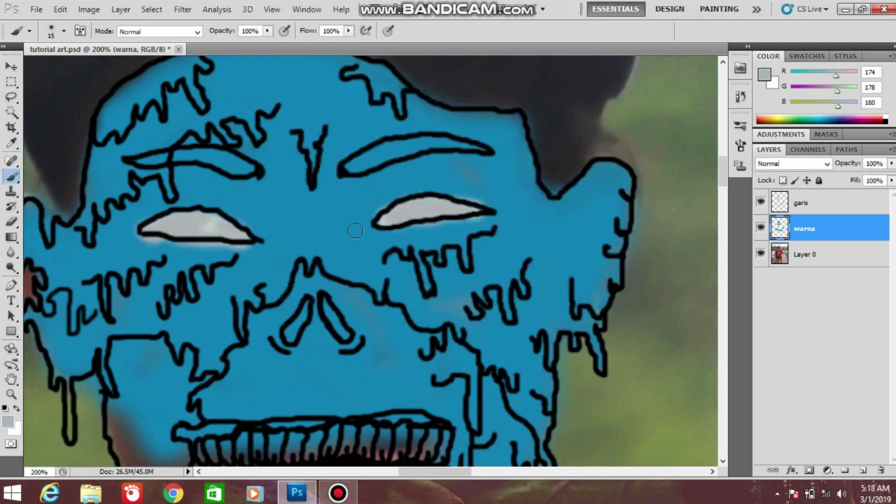
- Shade the forehead edge below the cap with dark blue (RGB 21, 95, 130)
left_click(8, 421)
left_click(420, 196)
left_click(582, 106)
mouse_move(349, 83)
left_mouse_down()
mouse_move(394, 103)
mouse_move(341, 70)
mouse_move(526, 166)
mouse_move(508, 171)
mouse_move(581, 192)
mouse_move(541, 208)
mouse_move(316, 91)
mouse_move(384, 184)
left_mouse_up()
key("space")
mouse_move(364, 165)
left_mouse_down()
mouse_move(399, 166)
mouse_move(296, 143)
mouse_move(247, 158)
mouse_move(188, 220)
left_mouse_up()
left_click(274, 182)
left_click_drag(274, 181, 186, 230)
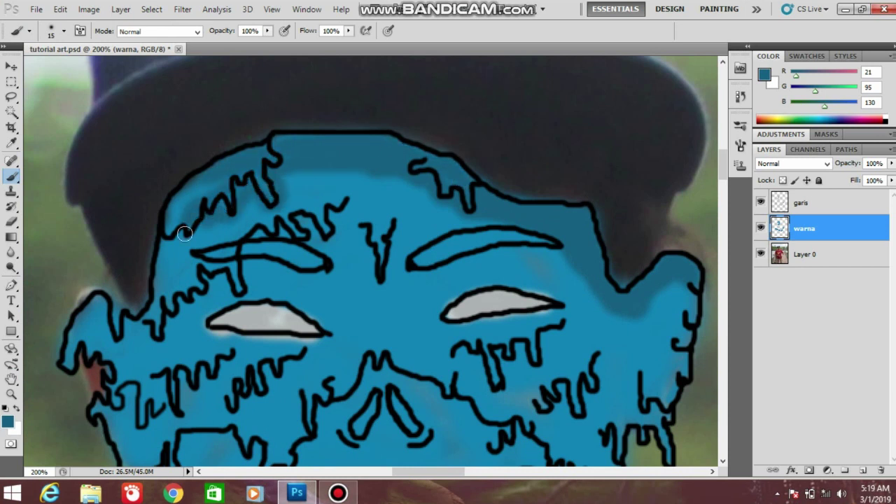
- Fill both eyebrows with black using a 9 px brush
key("space")
left_click_drag(482, 188, 484, 159)
left_click(7, 421)
left_click(272, 277)
left_click(594, 97)
left_click(11, 175)
mouse_move(462, 212)
left_mouse_down()
mouse_move(418, 233)
mouse_move(518, 204)
left_mouse_up()
mouse_move(329, 238)
left_mouse_down()
mouse_move(280, 210)
mouse_move(283, 221)
mouse_move(230, 225)
left_mouse_up()
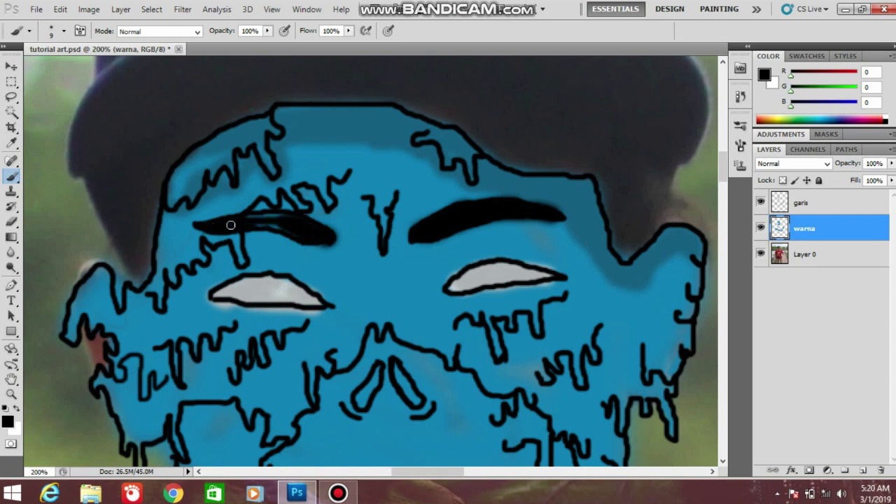
- Add darker blue (RGB 9, 68, 96) shadows along the drips above and beside the left eyebrow
left_click(7, 421)
left_click(435, 217)
left_click(586, 105)
mouse_move(350, 176)
left_mouse_down()
mouse_move(315, 200)
mouse_move(255, 208)
left_mouse_up()
mouse_move(244, 236)
left_mouse_down()
mouse_move(229, 256)
mouse_move(150, 300)
left_mouse_up()
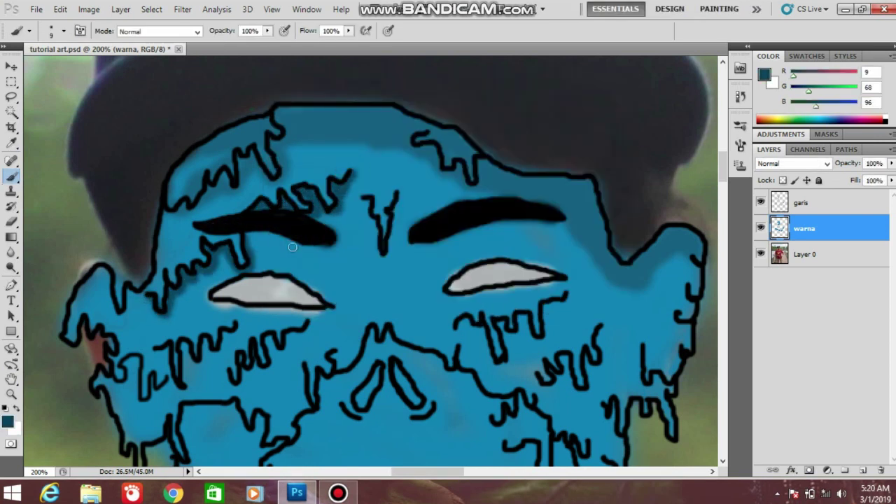
- Add dark blue shadows to the crease between the eyebrows, the lower eye edges and the drips below both eyes
left_click_drag(363, 203, 385, 253)
mouse_move(566, 283)
left_mouse_down()
mouse_move(444, 291)
mouse_move(541, 279)
mouse_move(490, 283)
left_mouse_up()
mouse_move(214, 296)
left_mouse_down()
mouse_move(318, 308)
mouse_move(231, 385)
left_mouse_up()
mouse_move(234, 334)
left_mouse_down()
mouse_move(161, 388)
mouse_move(126, 382)
mouse_move(68, 324)
mouse_move(97, 326)
left_mouse_up()
mouse_move(97, 382)
left_mouse_down()
mouse_move(127, 428)
mouse_move(164, 421)
left_mouse_up()
- Continue the dark blue shadows along the remaining cheek drips, beside the nose and inside both ears
key("space")
left_click_drag(208, 399, 228, 321)
left_click_drag(325, 288, 343, 305)
left_click_drag(278, 335, 200, 357)
mouse_move(391, 252)
left_mouse_down()
mouse_move(402, 273)
mouse_move(511, 283)
mouse_move(560, 252)
mouse_move(619, 280)
mouse_move(581, 321)
left_mouse_up()
mouse_move(657, 266)
left_mouse_down()
mouse_move(689, 307)
mouse_move(715, 213)
left_mouse_up()
left_click_drag(464, 207, 426, 137)
mouse_move(588, 260)
left_mouse_down()
mouse_move(569, 302)
mouse_move(565, 294)
left_mouse_up()
left_click_drag(522, 250, 521, 261)
mouse_move(621, 258)
left_mouse_down()
mouse_move(613, 285)
mouse_move(651, 292)
left_mouse_up()
mouse_move(133, 303)
left_mouse_down()
mouse_move(137, 327)
mouse_move(119, 362)
left_mouse_up()
key("e")
key("b")
left_click_drag(121, 186, 124, 178)
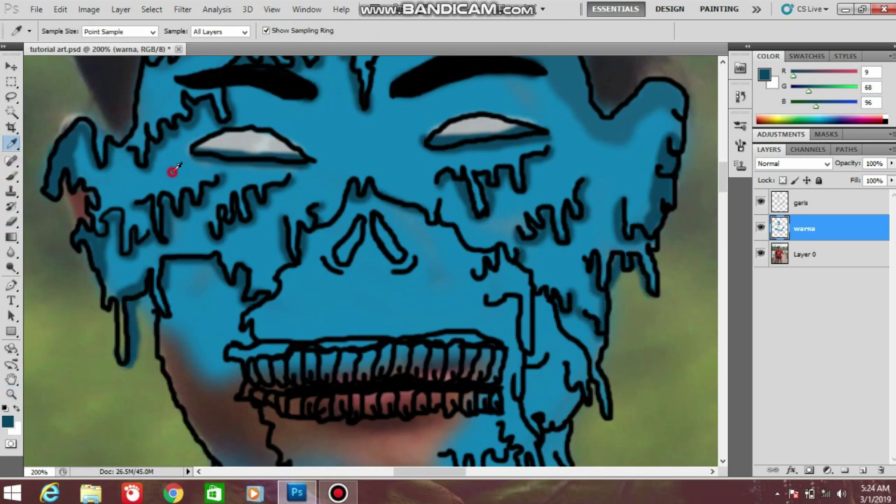
left_click(125, 178, "alt")
left_click(7, 420)
left_click(598, 128)
left_click(126, 350)
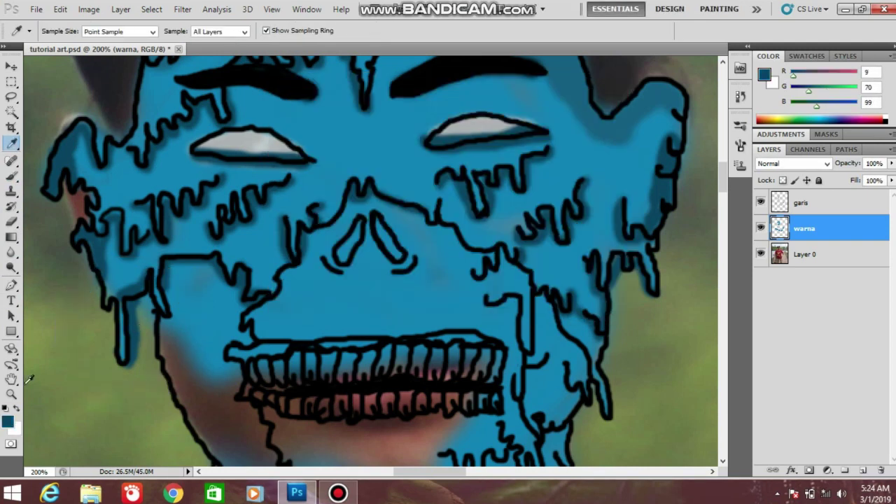
left_click(12, 176)
key("ctrl+minus")
key("ctrl+plus")
- Shade the right cheek and temple with dark blue (RGB 19, 90, 124) using a soft 60 px brush
left_click_drag(378, 220, 392, 296)
left_click(11, 175)
left_click(7, 420)
left_click(419, 200)
left_click(585, 105)
mouse_move(608, 223)
left_mouse_down()
mouse_move(639, 242)
mouse_move(527, 283)
left_mouse_up()
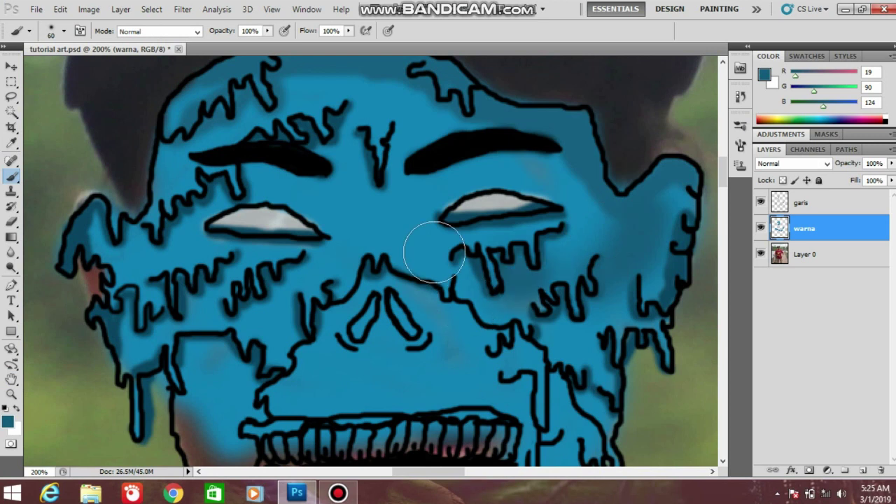
- Extend the dark blue shading over the nose bridge, forehead and left cheek, reducing the brush to 40 px
left_click_drag(434, 252, 308, 209)
left_click_drag(342, 184, 359, 149)
key("bracketleft")
key("bracketleft")
left_click_drag(441, 137, 298, 93)
mouse_move(268, 204)
left_mouse_down()
mouse_move(310, 176)
mouse_move(256, 314)
mouse_move(160, 249)
mouse_move(473, 278)
left_mouse_up()
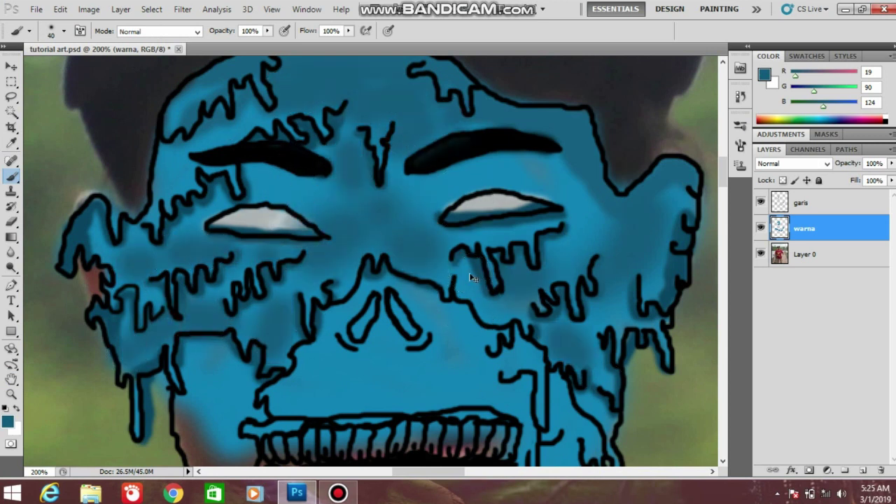
- Paint soft light blue (RGB 42, 183, 250) highlights beside the right ear and on the forehead
left_click(7, 422)
left_click(411, 109)
left_click(595, 96)
left_click_drag(643, 230, 635, 259)
left_click(64, 30)
left_click_drag(25, 67, 27, 81)
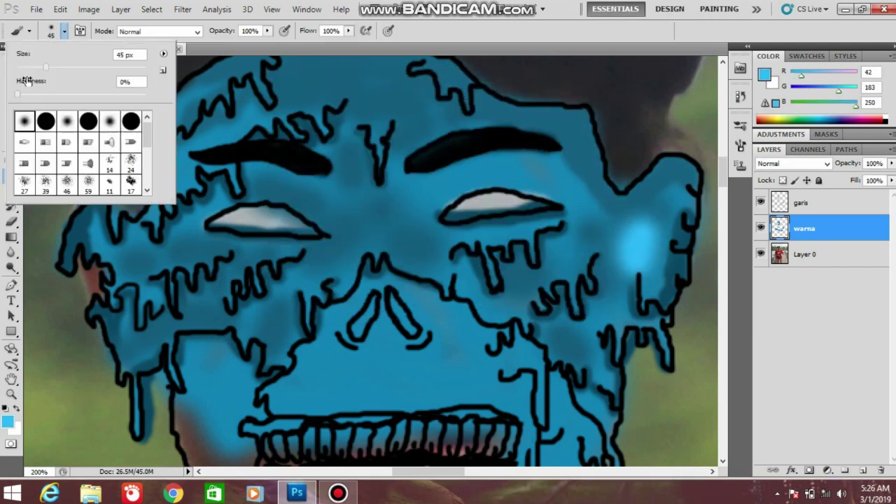
left_click(429, 86)
left_click(302, 88)
key("ctrl+minus")
key("ctrl+plus")
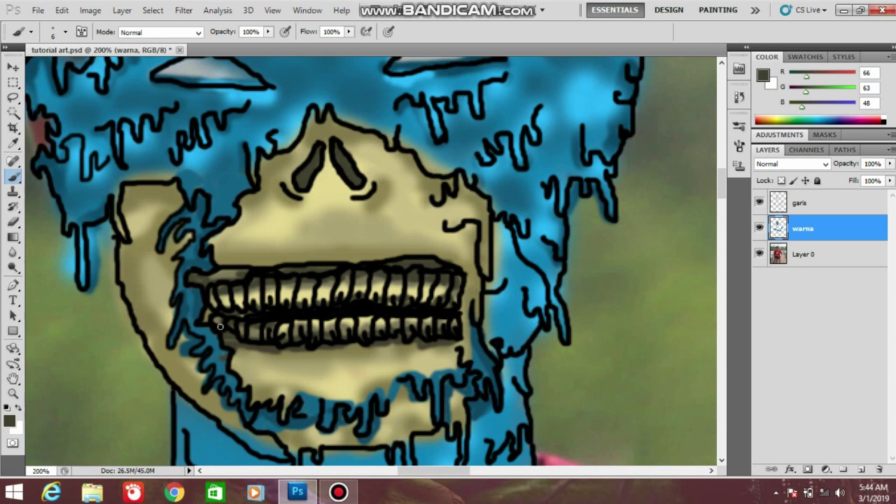
- Sample the light blue highlight colour and paint thin 6 px highlights on the dripping flesh around the mouth and jaw
left_click(202, 202, "alt")
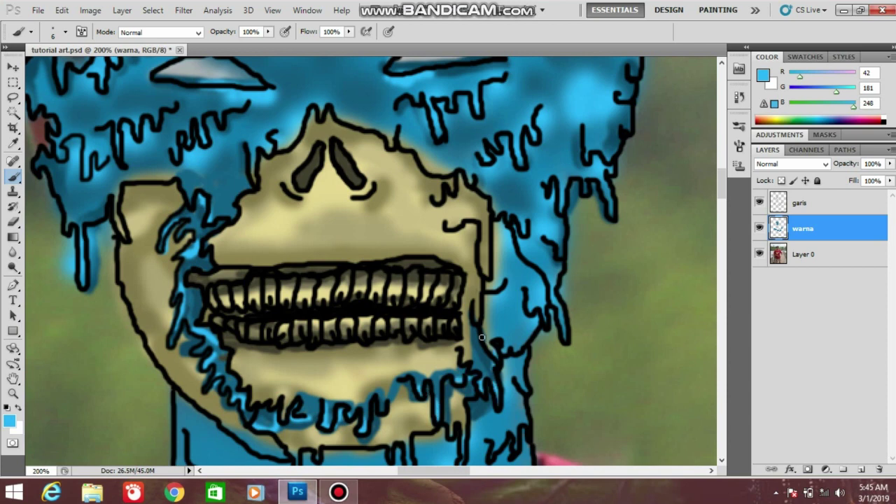
left_click_drag(50, 171, 36, 157)
key("ctrl+minus")
key("ctrl+minus")
key("ctrl+plus")
key("ctrl+plus")
key("ctrl+minus")
key("ctrl+minus")
key("ctrl+plus")
key("ctrl+plus")
left_click(10, 421)
left_click(463, 213)
left_click_drag(463, 204, 468, 259)
left_click(576, 124)
- Sample the bone shade above the upper teeth and paint it along the upper jaw
left_click(354, 248, "alt")
left_click_drag(392, 238, 443, 237)
key("ctrl+minus")
key("ctrl+minus")
key("ctrl+plus")
- Set the foreground colour to black and fill in both eyebrows, reducing the brush to 9 px
left_click(9, 420)
left_click(277, 271)
key("Return")
key("bracketleft")
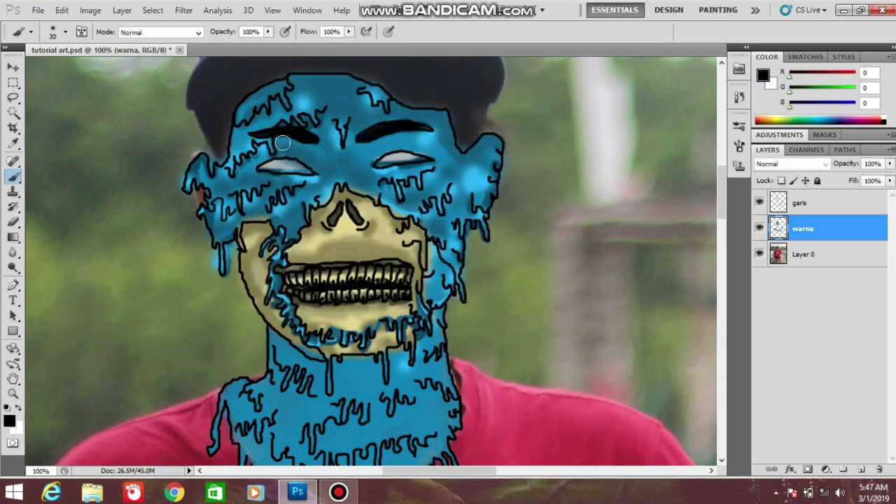
key("ctrl+plus")
key("ctrl+plus")
key("space")
left_click_drag(282, 143, 296, 329)
key("bracketleft")
key("bracketleft")
key("bracketleft")
left_click_drag(511, 131, 485, 130)
left_click_drag(173, 172, 192, 178)
key("ctrl+minus")
key("ctrl+minus")
key("ctrl+minus")
key("ctrl+plus")
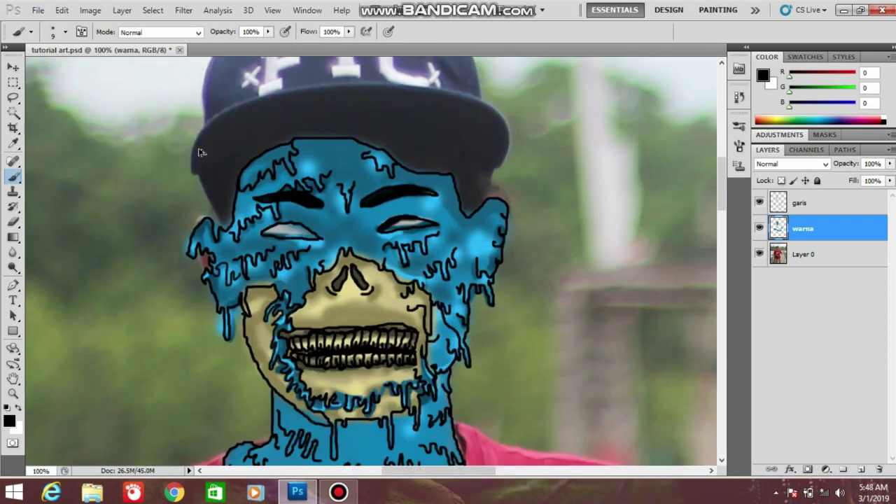
- Paint black shading around the inside edge of the eye on the photo's right side with the 9 px brush
left_click(8, 422)
key("Return")
key("ctrl+plus")
key("ctrl+plus")
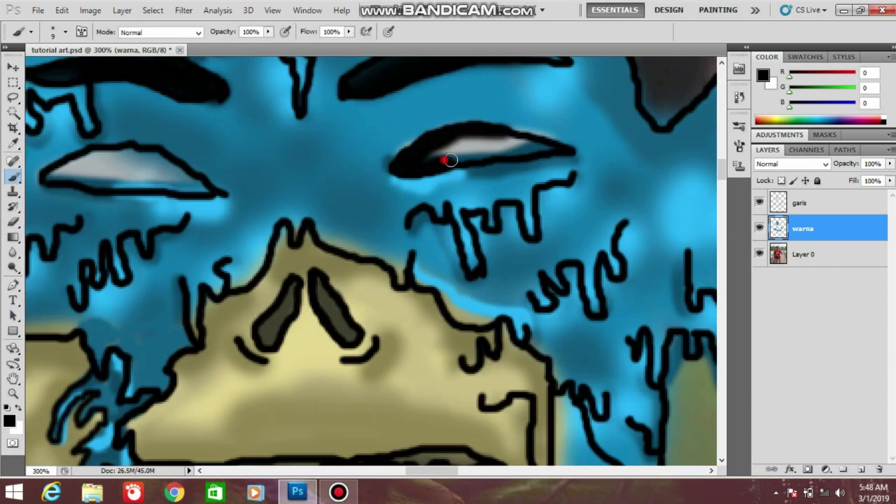
left_click_drag(449, 160, 511, 155)
key("ctrl+minus")
key("ctrl+minus")
key("ctrl+minus")
key("ctrl+plus")
- Sample the light blue highlight colour (RGB 42, 181, 248) and add soft highlights to the dripping skin
left_click(357, 244, "alt")
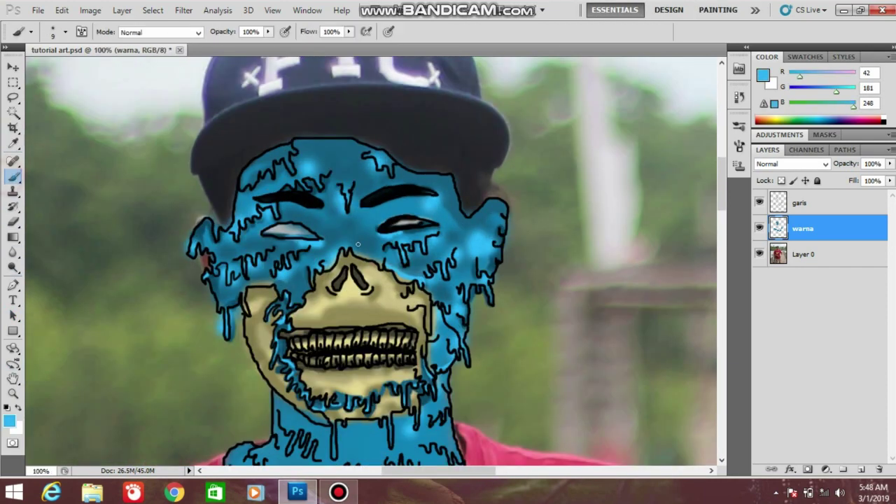
key("ctrl+minus")
key("ctrl+minus")
key("ctrl+plus")
key("space")
mouse_move(324, 276)
left_mouse_down()
mouse_move(333, 266)
mouse_move(337, 280)
left_mouse_up()
mouse_move(358, 429)
left_mouse_down()
mouse_move(343, 332)
mouse_move(344, 363)
left_mouse_up()
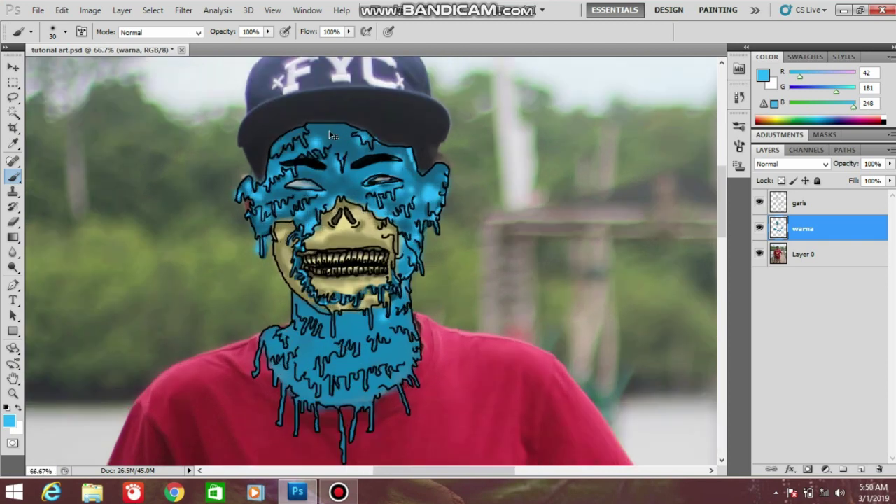
- Set the foreground to dark blue (RGB 26, 90, 121) and paint soft shadows along the sides of the neck
key("ctrl+plus")
left_click(13, 420)
left_click_drag(385, 175, 414, 204)
key("Return")
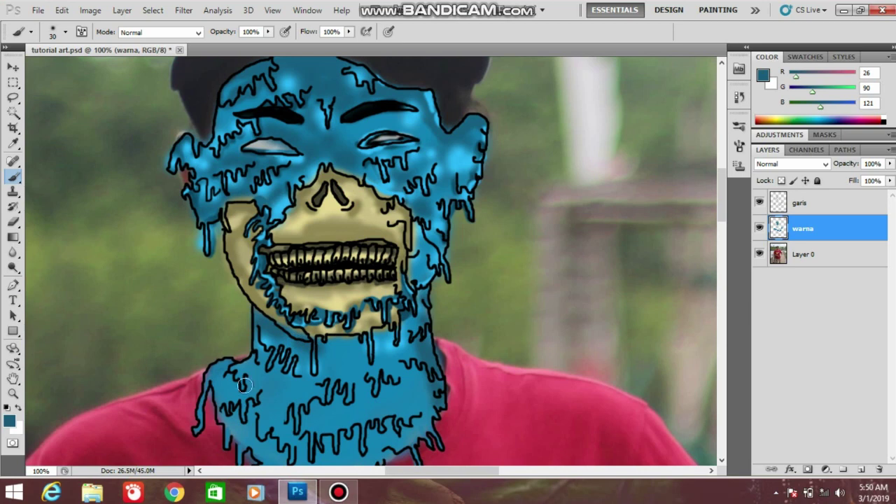
left_click_drag(354, 434, 353, 447)
key("ctrl+plus")
key("ctrl+plus")
mouse_move(469, 236)
left_mouse_down()
mouse_move(248, 114)
mouse_move(402, 177)
mouse_move(383, 235)
left_mouse_up()
- Sample the dark blue (RGB 19, 97, 134) and shade along the upper neck drips with a 9 px brush
left_click(243, 121, "alt")
key("bracketleft")
key("bracketleft")
key("bracketleft")
key("bracketleft")
key("bracketleft")
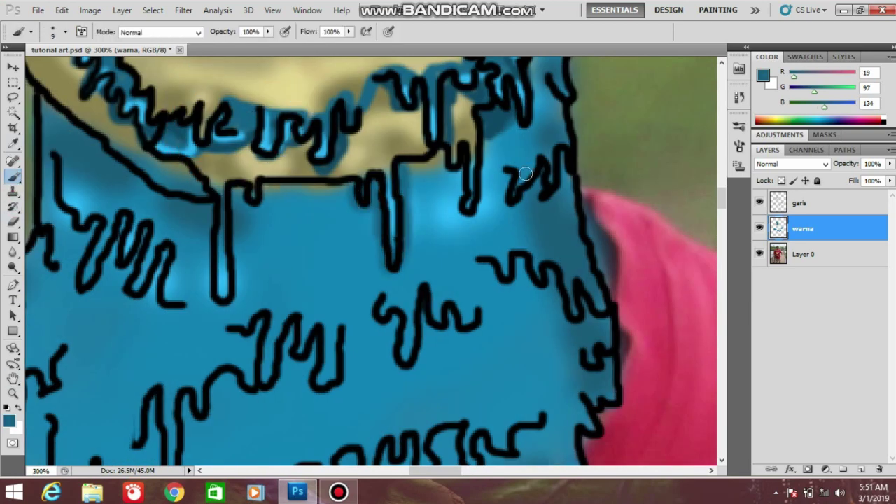
left_click_drag(565, 163, 566, 184)
left_click_drag(488, 170, 466, 206)
mouse_move(557, 302)
left_mouse_down()
mouse_move(514, 276)
mouse_move(409, 365)
mouse_move(316, 369)
mouse_move(308, 349)
mouse_move(274, 383)
mouse_move(217, 386)
left_mouse_up()
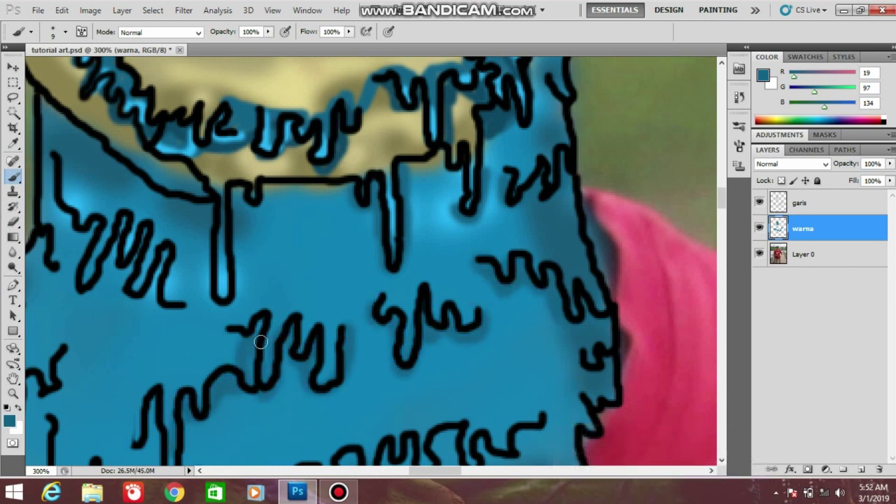
- Continue the 9 px dark blue shading beneath the drip lines across the middle and lower neck
left_click_drag(260, 341, 344, 253)
mouse_move(421, 396)
left_mouse_down()
mouse_move(363, 447)
mouse_move(350, 405)
mouse_move(315, 424)
left_mouse_up()
left_click_drag(26, 299, 79, 214)
left_click_drag(323, 313, 402, 351)
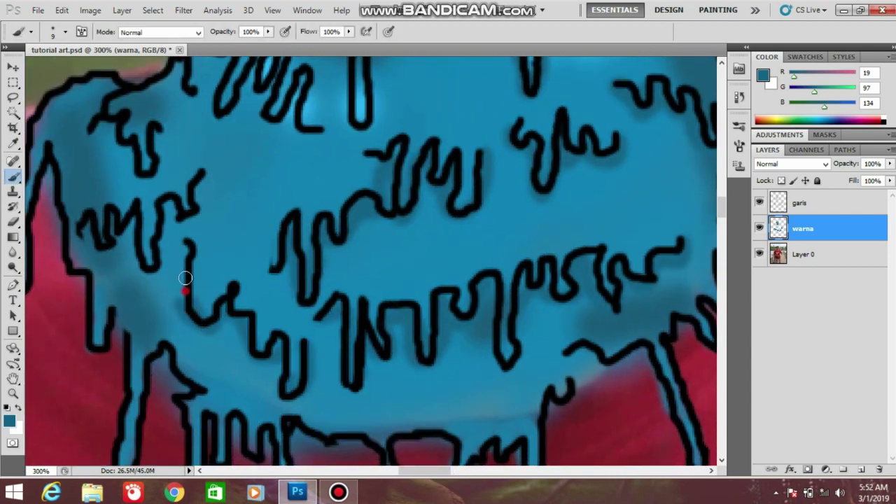
mouse_move(185, 278)
left_mouse_down()
mouse_move(182, 213)
mouse_move(131, 216)
left_mouse_up()
mouse_move(297, 91)
left_mouse_down()
mouse_move(220, 123)
mouse_move(208, 83)
left_mouse_up()
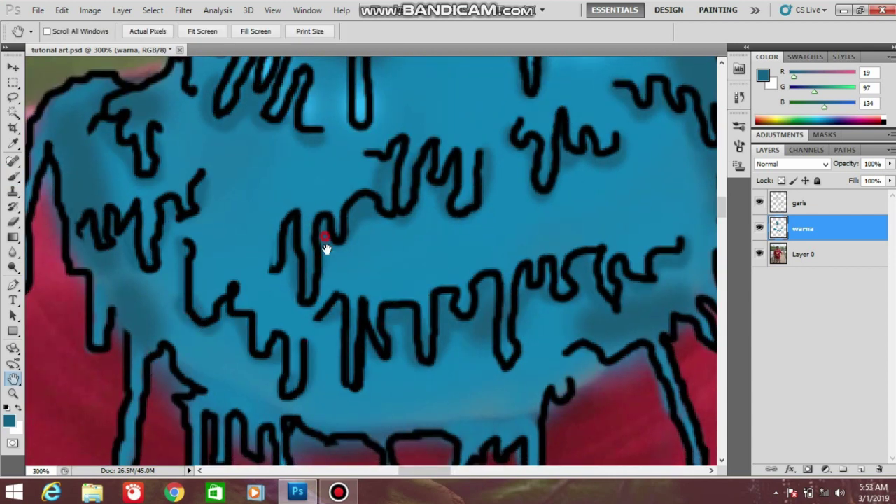
- Enlarge the brush and paint broader dark blue shadows between the rows of drips on the neck
left_click_drag(326, 247, 346, 369)
left_click_drag(224, 166, 210, 131)
key("ctrl+minus")
key("bracketright")
key("bracketright")
key("bracketright")
key("bracketright")
key("bracketright")
mouse_move(585, 302)
left_mouse_down()
mouse_move(576, 328)
mouse_move(359, 355)
left_mouse_up()
mouse_move(266, 263)
left_mouse_down()
mouse_move(346, 298)
mouse_move(316, 332)
left_mouse_up()
key("bracketleft")
key("bracketleft")
left_click_drag(391, 438, 316, 441)
- Sample the mid blue skin colour (RGB 16, 129, 181) and paint soft 30 px patches over the neck shadows
left_click(12, 143)
left_click(413, 231)
left_click(12, 177)
left_click_drag(259, 268, 306, 287)
left_click_drag(378, 341, 399, 338)
left_click_drag(448, 438, 467, 438)
left_click_drag(591, 301, 560, 323)
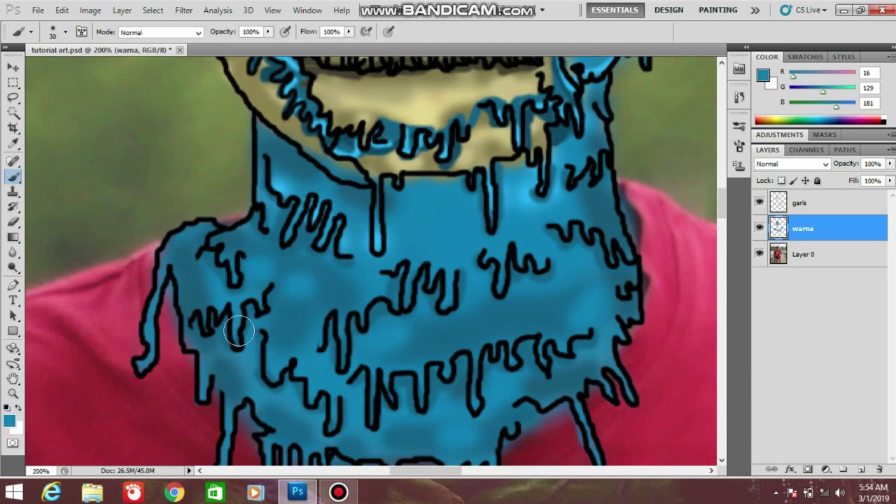
left_click(431, 271, "alt")
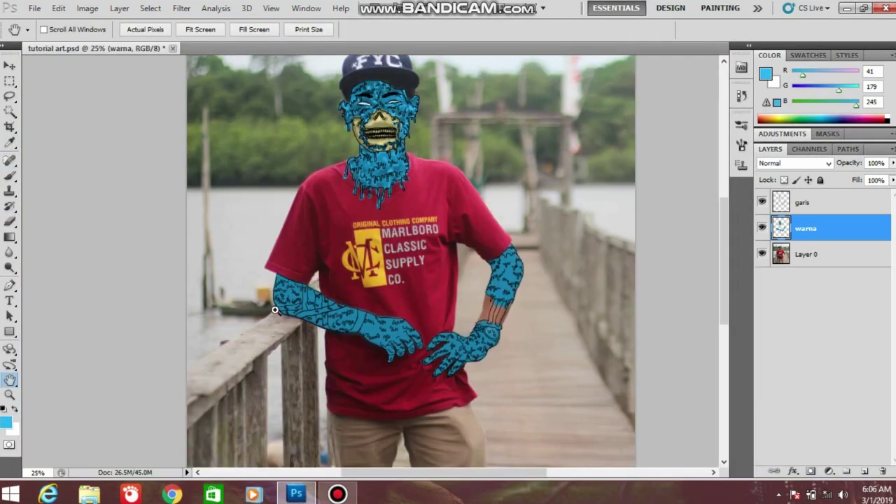
- Set the foreground to white and paint the bandage strip nearest the hand on the forearm, reducing the brush to 20 px
key("ctrl+plus")
key("ctrl+plus")
key("ctrl+plus")
mouse_move(293, 278)
left_mouse_down()
mouse_move(317, 211)
mouse_move(362, 154)
left_mouse_up()
left_click(6, 422)
left_click(277, 114)
left_click(585, 104)
left_click_drag(410, 306, 374, 371)
key("ctrl+plus")
left_click_drag(356, 280, 340, 170)
mouse_move(445, 256)
left_mouse_down()
mouse_move(414, 322)
mouse_move(369, 364)
left_mouse_up()
key("bracketleft")
key("bracketleft")
mouse_move(364, 369)
left_mouse_down()
mouse_move(338, 379)
mouse_move(363, 373)
left_mouse_up()
- Paint the diagonal bandage and the vertical strips crossing it on the forearm white
mouse_move(458, 249)
left_mouse_down()
mouse_move(462, 226)
mouse_move(416, 231)
left_mouse_up()
mouse_move(227, 157)
left_mouse_down()
mouse_move(192, 184)
mouse_move(273, 178)
mouse_move(298, 165)
left_mouse_up()
mouse_move(139, 201)
left_mouse_down()
mouse_move(172, 186)
mouse_move(66, 218)
left_mouse_up()
mouse_move(132, 101)
left_mouse_down()
mouse_move(151, 120)
mouse_move(157, 167)
left_mouse_up()
mouse_move(105, 110)
left_mouse_down()
mouse_move(79, 184)
mouse_move(74, 133)
mouse_move(107, 97)
left_mouse_up()
mouse_move(140, 235)
left_mouse_down()
mouse_move(146, 291)
mouse_move(168, 346)
left_mouse_up()
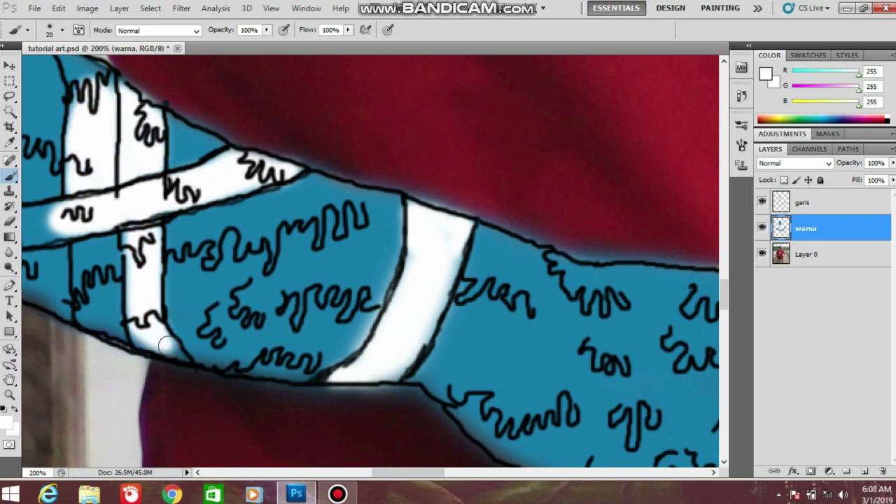
mouse_move(99, 247)
left_mouse_down()
mouse_move(90, 294)
mouse_move(110, 317)
left_mouse_up()
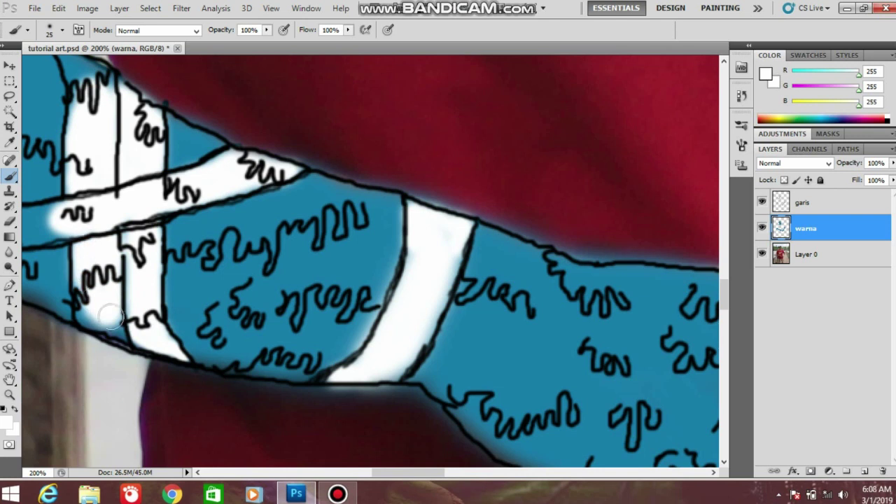
- Fill the rest of the diagonal bandage and the strip above it near the elbow with white, using a 15 px brush
key("space")
mouse_move(143, 207)
left_mouse_down()
mouse_move(323, 247)
mouse_move(451, 291)
left_mouse_up()
mouse_move(371, 315)
left_mouse_down()
mouse_move(330, 322)
mouse_move(289, 304)
mouse_move(292, 330)
mouse_move(312, 330)
mouse_move(268, 351)
left_mouse_up()
key("ctrl+z")
key("ctrl+plus")
mouse_move(190, 360)
left_mouse_down()
mouse_move(308, 320)
mouse_move(212, 340)
mouse_move(256, 300)
mouse_move(236, 256)
mouse_move(238, 163)
mouse_move(252, 210)
mouse_move(273, 158)
left_mouse_up()
key("space")
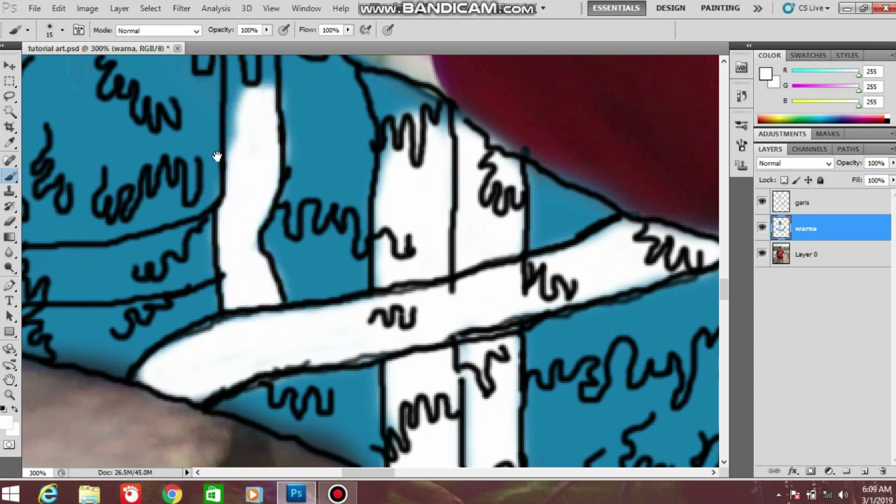
left_click_drag(217, 156, 221, 259)
mouse_move(263, 192)
left_mouse_down()
mouse_move(183, 381)
mouse_move(60, 366)
mouse_move(317, 303)
left_mouse_up()
key("space")
mouse_move(371, 332)
left_mouse_down()
mouse_move(227, 337)
mouse_move(196, 315)
mouse_move(460, 296)
mouse_move(9, 424)
left_mouse_up()
key("ctrl+minus")
- Pick a light grey foreground colour and paint soft shading on the white arm bandages
left_click(9, 424)
left_click(287, 180)
left_click(285, 150)
left_click(584, 104)
key("b")
mouse_move(308, 127)
left_mouse_down()
mouse_move(322, 123)
mouse_move(316, 234)
left_mouse_up()
mouse_move(298, 194)
left_mouse_down()
mouse_move(301, 273)
mouse_move(274, 254)
mouse_move(110, 286)
mouse_move(102, 280)
left_mouse_up()
mouse_move(364, 327)
left_mouse_down()
mouse_move(280, 349)
mouse_move(583, 267)
left_mouse_up()
mouse_move(264, 348)
left_mouse_down()
mouse_move(532, 255)
mouse_move(476, 210)
mouse_move(434, 193)
mouse_move(422, 234)
mouse_move(462, 364)
mouse_move(449, 411)
left_mouse_up()
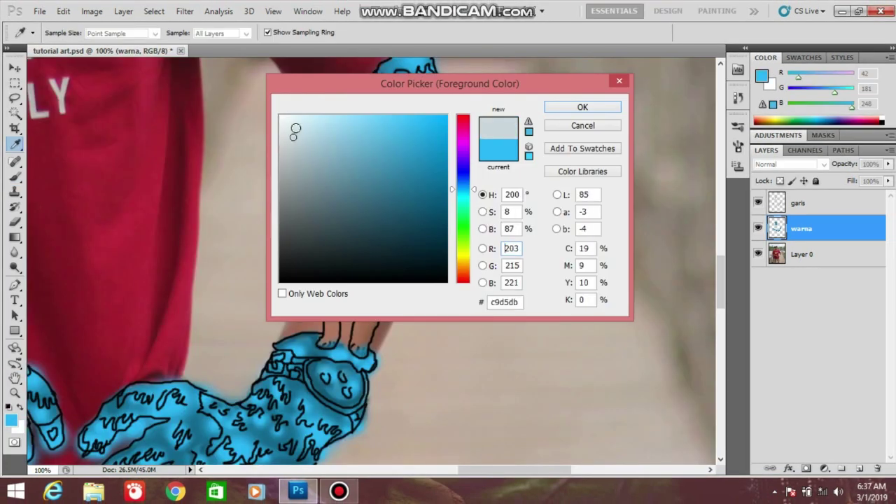
- Confirm a near-white foreground (RGB 236, 244, 248) and paint the middle of the two exposed forearm bones above the watch
key("Return")
left_click_drag(370, 314, 360, 323)
left_click_drag(347, 286, 334, 312)
key("ctrl+plus")
- Pick a greenish bone shade (RGB 177, 183, 151) and paint both ends of the two exposed forearm bones
left_click(12, 419)
left_click(296, 152)
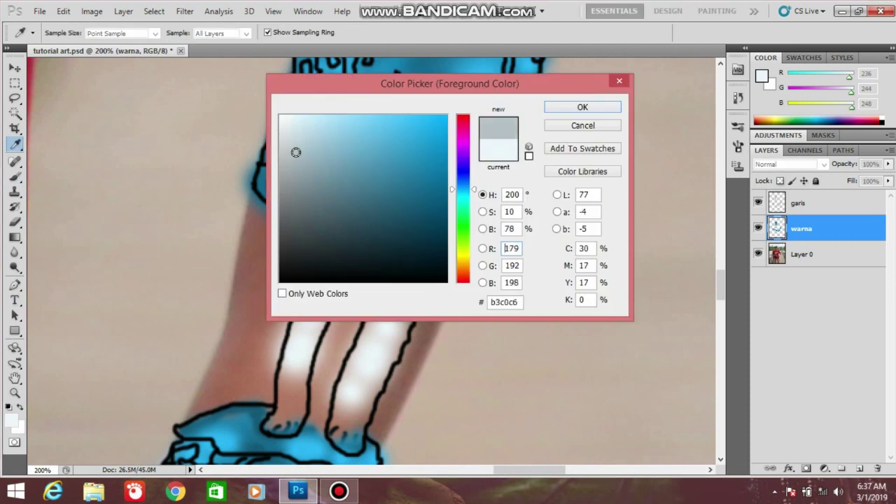
left_click(462, 249)
left_click(304, 146)
left_click(308, 162)
key("Return")
left_click_drag(363, 380, 339, 434)
left_click_drag(400, 312, 398, 269)
left_click_drag(331, 306, 320, 277)
left_click_drag(300, 396, 292, 383)
left_click_drag(373, 381, 391, 362)
left_click(400, 320)
- Pick a brown foreground colour (RGB 131, 96, 28) and brush shading onto both ends of the forearm bone nearer the arm's outer edge
key("space")
left_click_drag(345, 416, 328, 365)
left_click(11, 420)
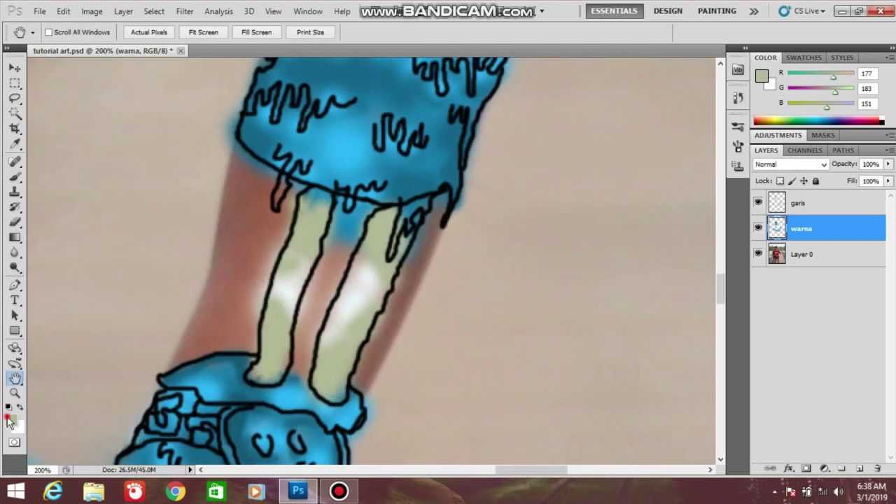
left_click(343, 204)
left_click_drag(472, 250, 473, 264)
left_click_drag(417, 200, 395, 248)
key("Return")
key("b")
left_click_drag(371, 303, 329, 383)
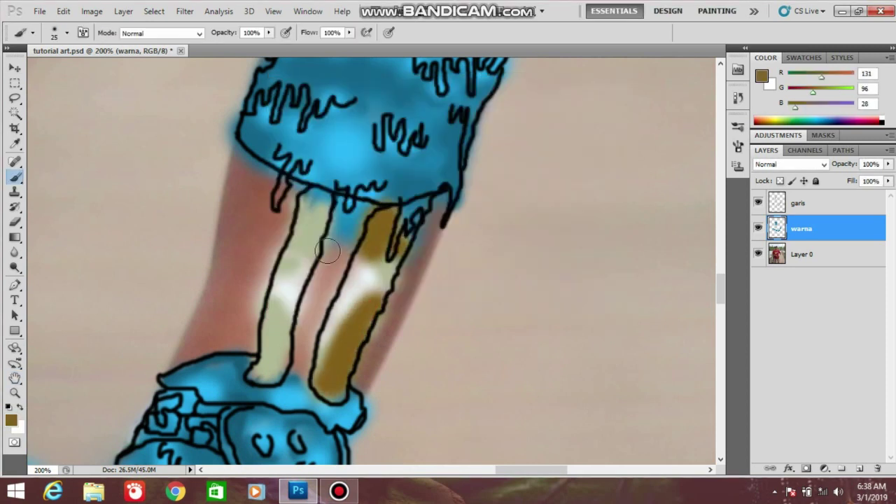
- Brush the same brown onto the ends of the other forearm bone and extend the shading towards the white middles of both bones
left_click_drag(315, 203, 298, 262)
left_click_drag(284, 307, 263, 372)
left_click_drag(289, 267, 296, 273)
left_click_drag(376, 284, 384, 260)
left_click_drag(295, 287, 290, 298)
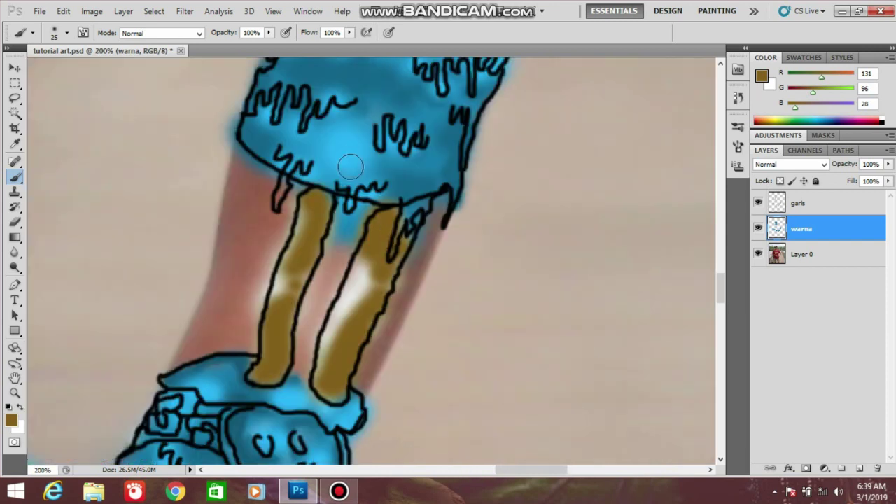
- Pick a bright red foreground (RGB 239, 43, 33) and fill the wrist wound above the watch with a 15 px brush
left_click(11, 420)
left_click_drag(462, 119, 459, 281)
mouse_move(435, 155)
left_mouse_down()
mouse_move(443, 149)
mouse_move(404, 126)
mouse_move(424, 125)
left_mouse_up()
key("Return")
key("Return")
key("bracketleft")
key("bracketleft")
left_click_drag(355, 413, 341, 419)
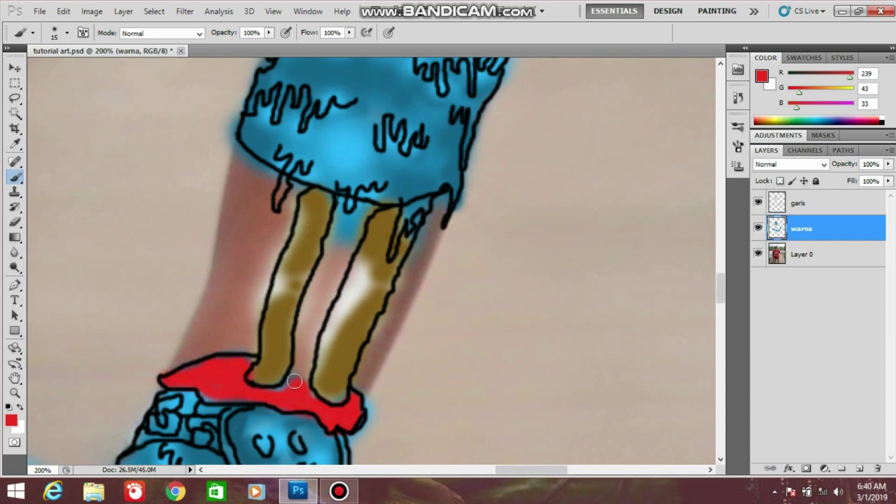
- Pick a darker red (RGB 202, 15, 6), shade the wrist wound, and paint the lower edge and drips of the elbow-side flesh
left_click(10, 424)
left_click(445, 140)
key("Return")
mouse_move(353, 419)
left_mouse_down()
mouse_move(231, 400)
mouse_move(247, 361)
left_mouse_up()
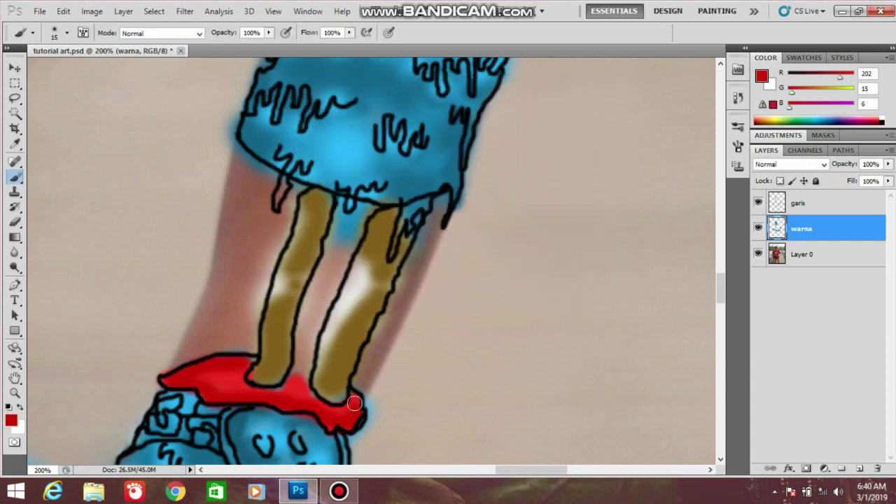
mouse_move(454, 187)
left_mouse_down()
mouse_move(363, 189)
mouse_move(246, 124)
left_mouse_up()
left_click_drag(384, 185, 255, 133)
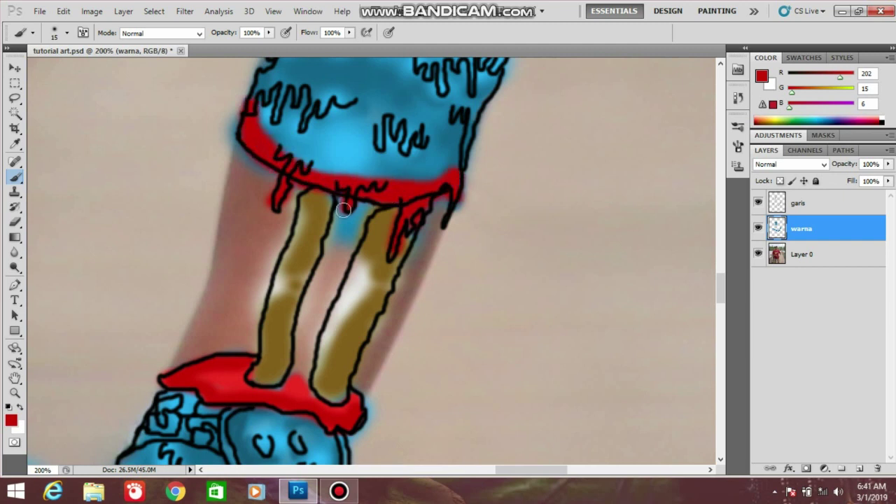
- Erase the stray blue paint between the tops of the two bones and pick a tan foreground colour (RGB 203, 176, 118)
key("e")
left_click_drag(343, 210, 352, 218)
left_click(11, 420)
left_click_drag(466, 282, 466, 264)
left_click(350, 147)
left_click(582, 105)
- Erase the brown paint from the upper and lower ends of both forearm bones
left_click_drag(334, 385, 364, 330)
left_click(384, 222)
left_click_drag(316, 201, 280, 338)
left_click_drag(264, 375, 268, 385)
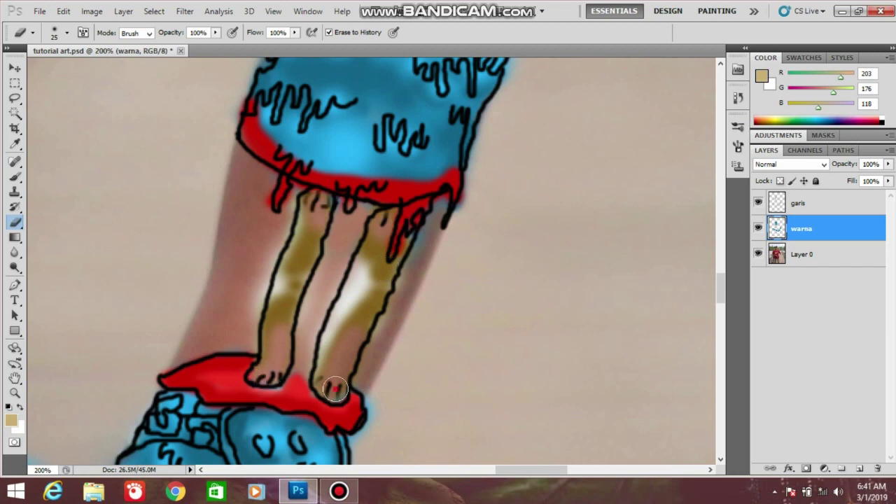
- Pick a red foreground colour (RGB 227, 34, 34) and paint blood on the ends of both forearm bones with a 15 px brush
key("ctrl+minus")
key("ctrl+minus")
key("ctrl+plus")
key("ctrl+plus")
left_click(11, 420)
left_click(224, 378)
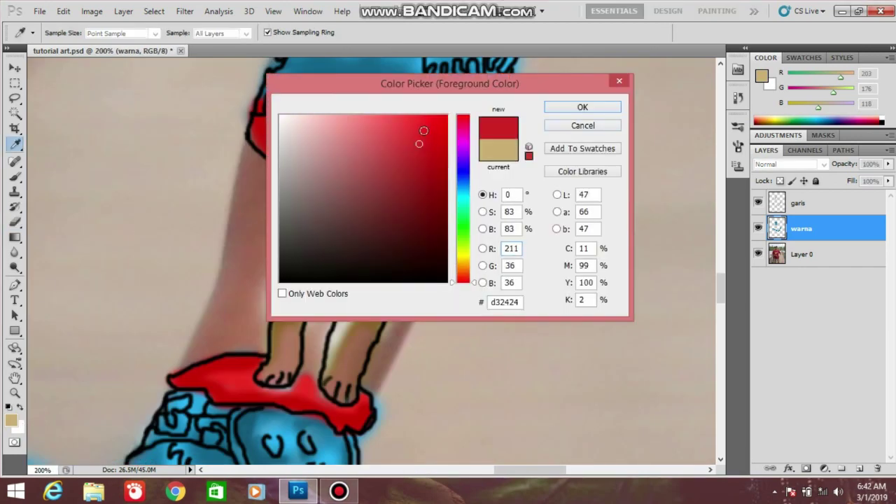
left_click(424, 130)
left_click(582, 106)
key("b")
left_click_drag(337, 396, 350, 392)
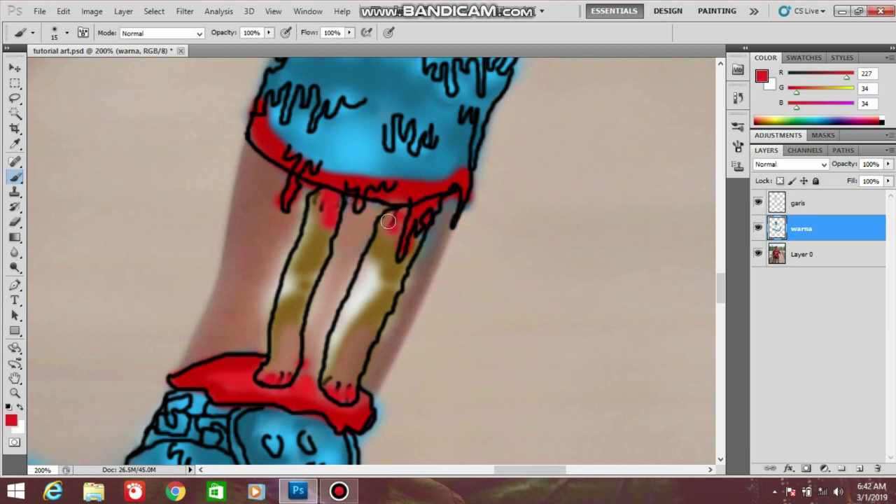
- Clone the blurred background on Layer 0 over the real forearm skin beside and between the two exposed bones
left_click(14, 191)
key("alt+bracketleft")
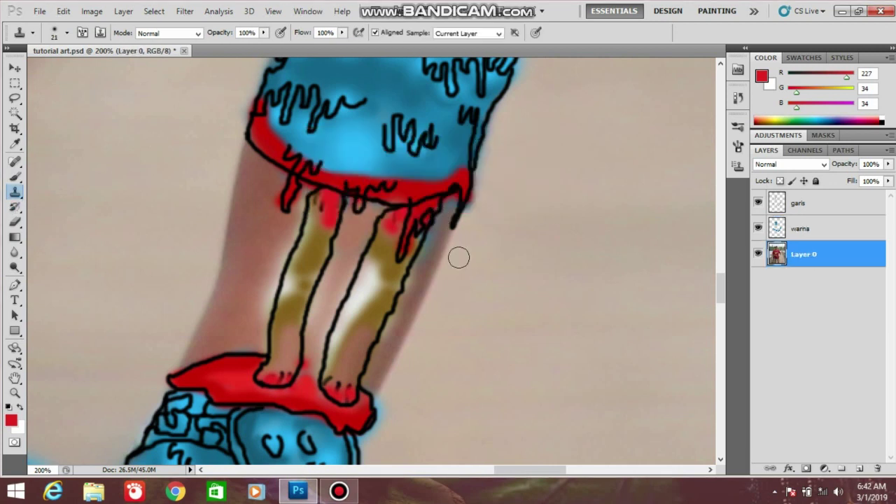
key("ctrl+plus")
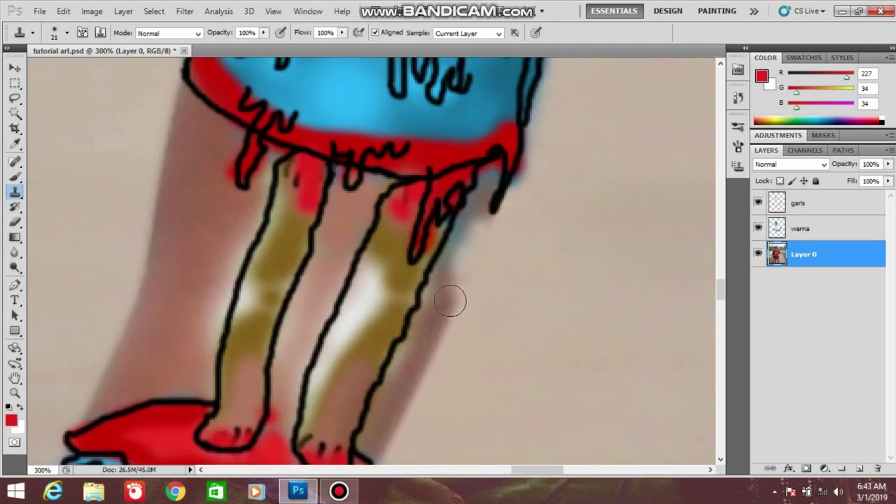
mouse_move(445, 301)
left_mouse_down()
mouse_move(443, 331)
mouse_move(372, 448)
left_mouse_up()
mouse_move(475, 210)
left_mouse_down()
mouse_move(484, 208)
mouse_move(476, 212)
left_mouse_up()
left_click(471, 319, "alt")
mouse_move(337, 232)
left_mouse_down()
mouse_move(351, 211)
mouse_move(333, 257)
left_mouse_up()
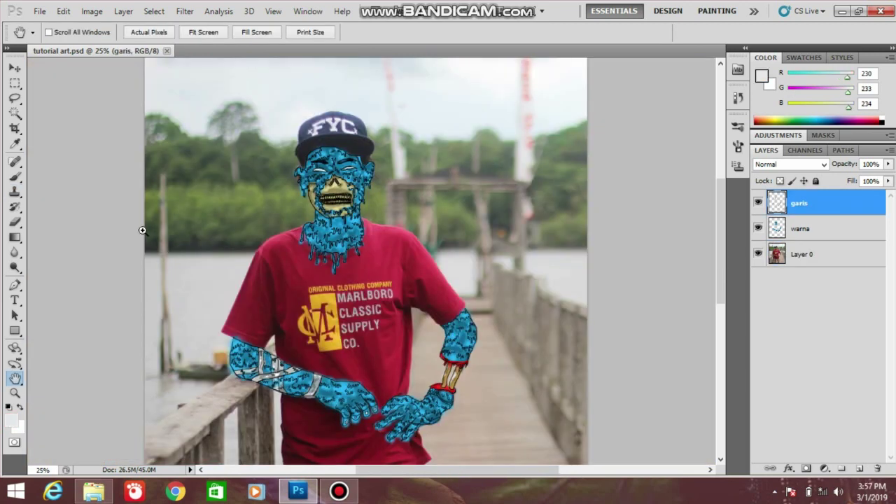
key("ctrl+plus")
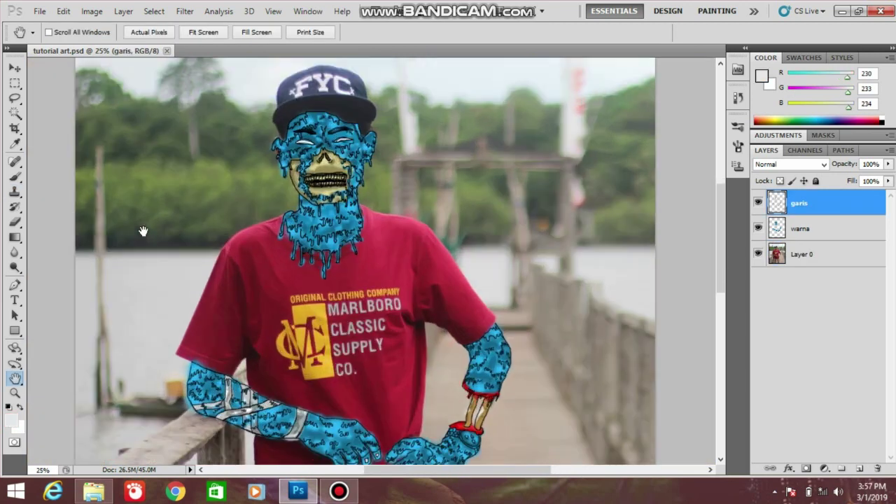